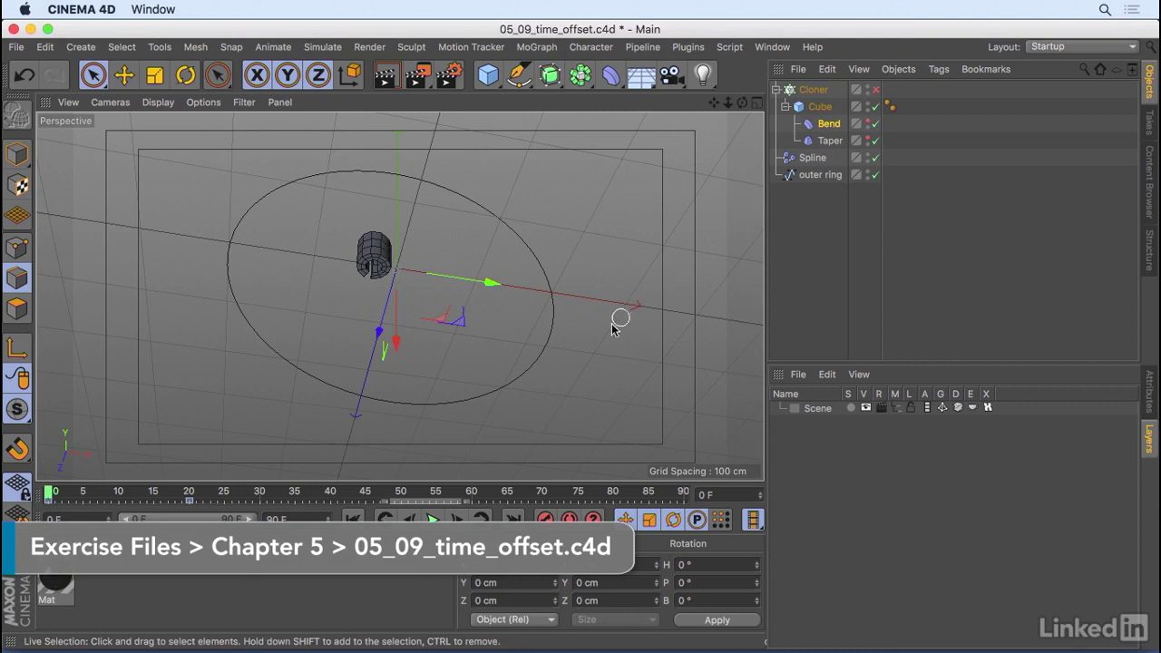
Play the bend animation and toggle the Taper deformer off and back on
left_click(828, 125)
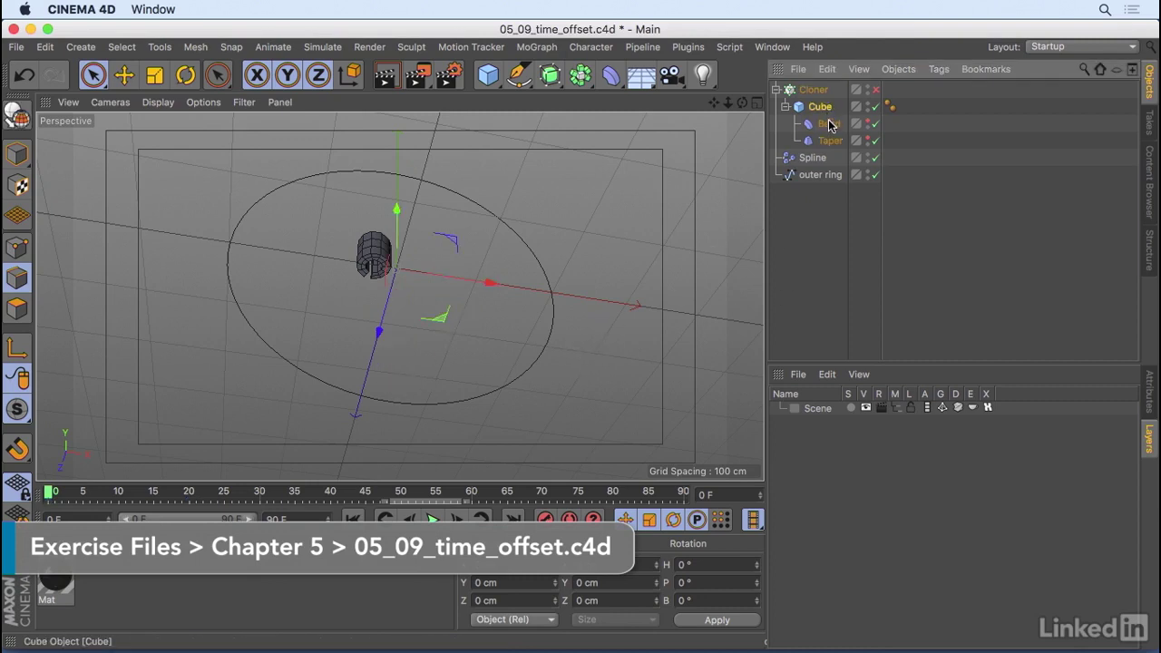
left_click(830, 140)
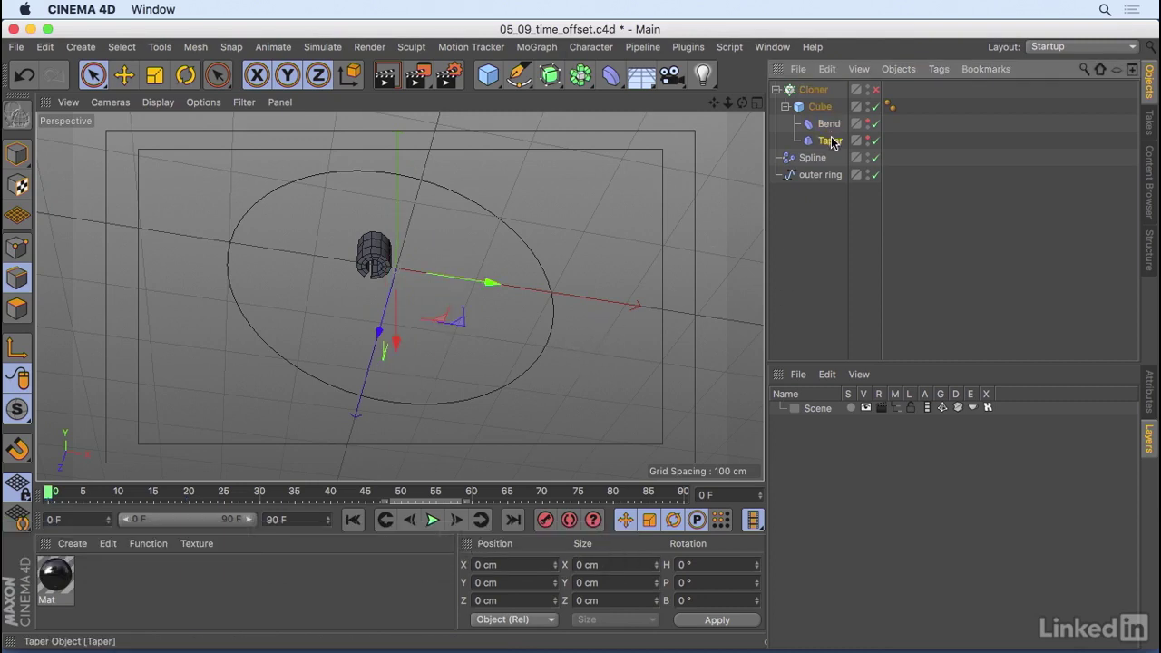
left_click(829, 125)
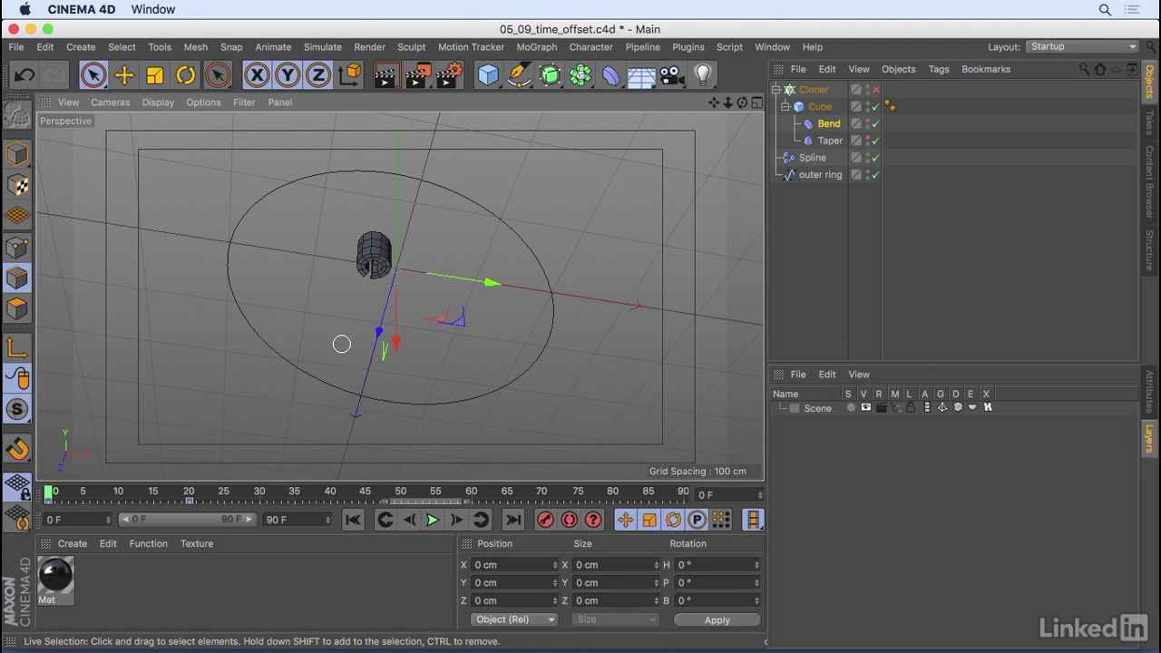
key("F8")
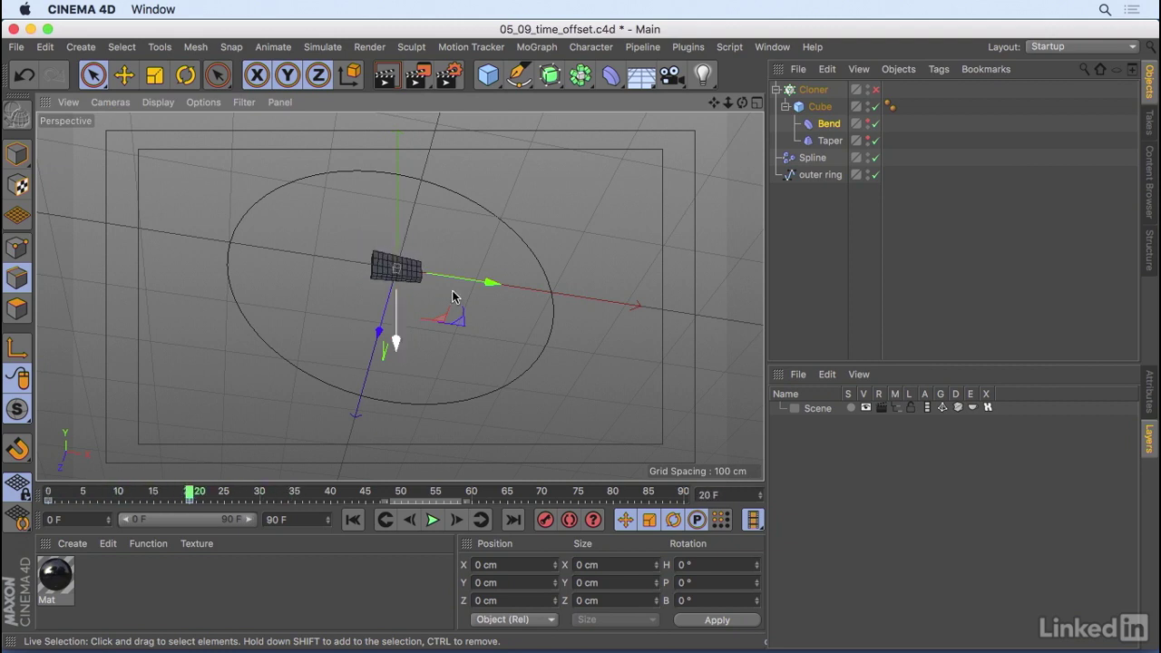
left_click(828, 142)
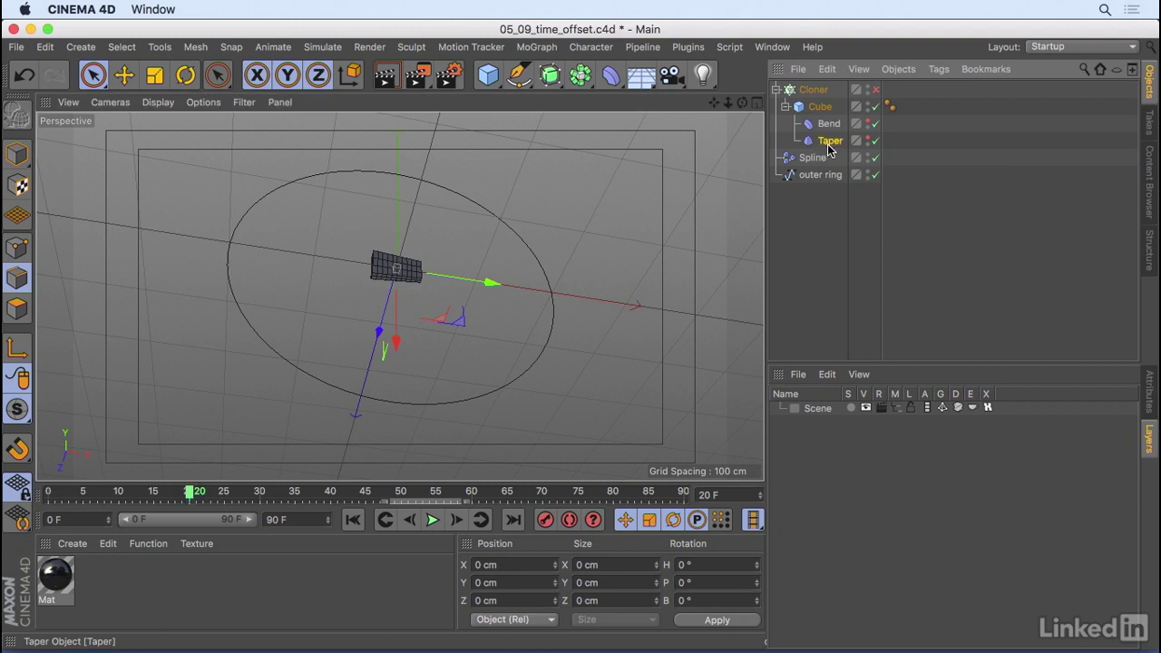
left_click(875, 142)
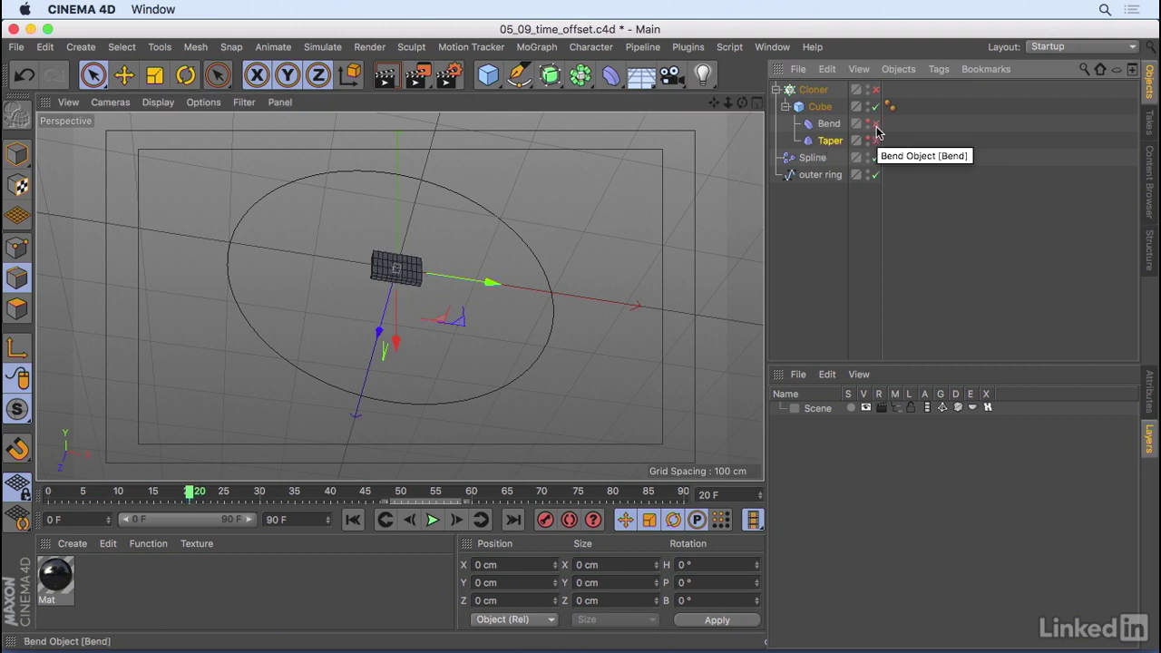
left_click(875, 127)
left_click(875, 141)
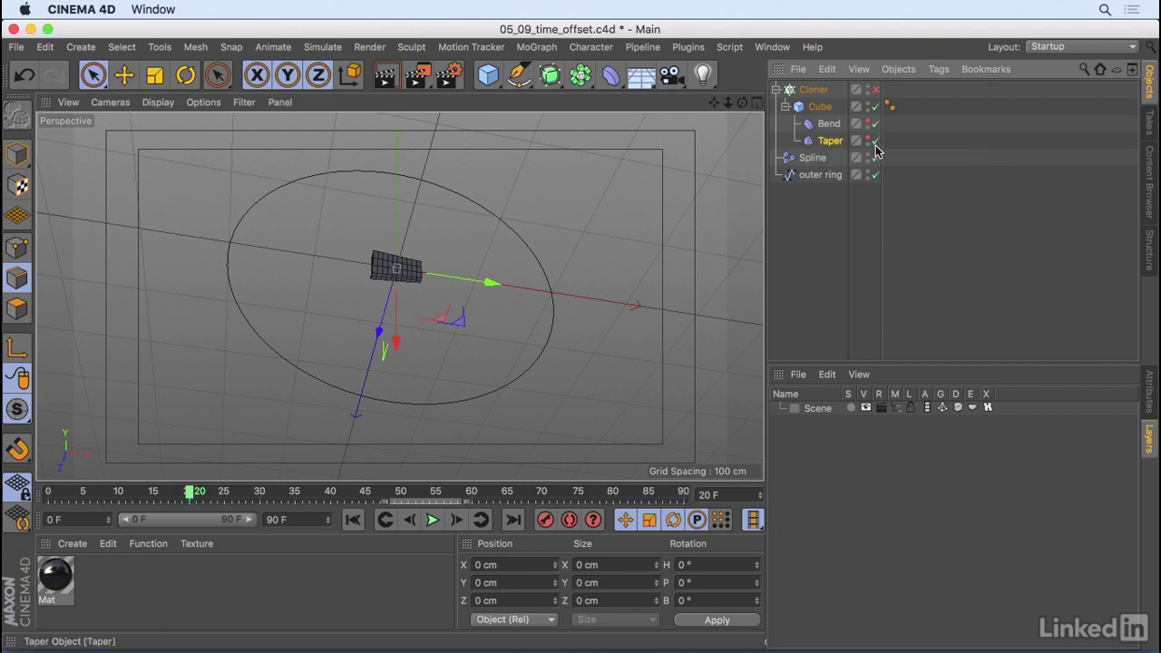
Enable the Cloner, review its settings, and select the Spline effector
left_click(877, 90)
left_click(812, 92)
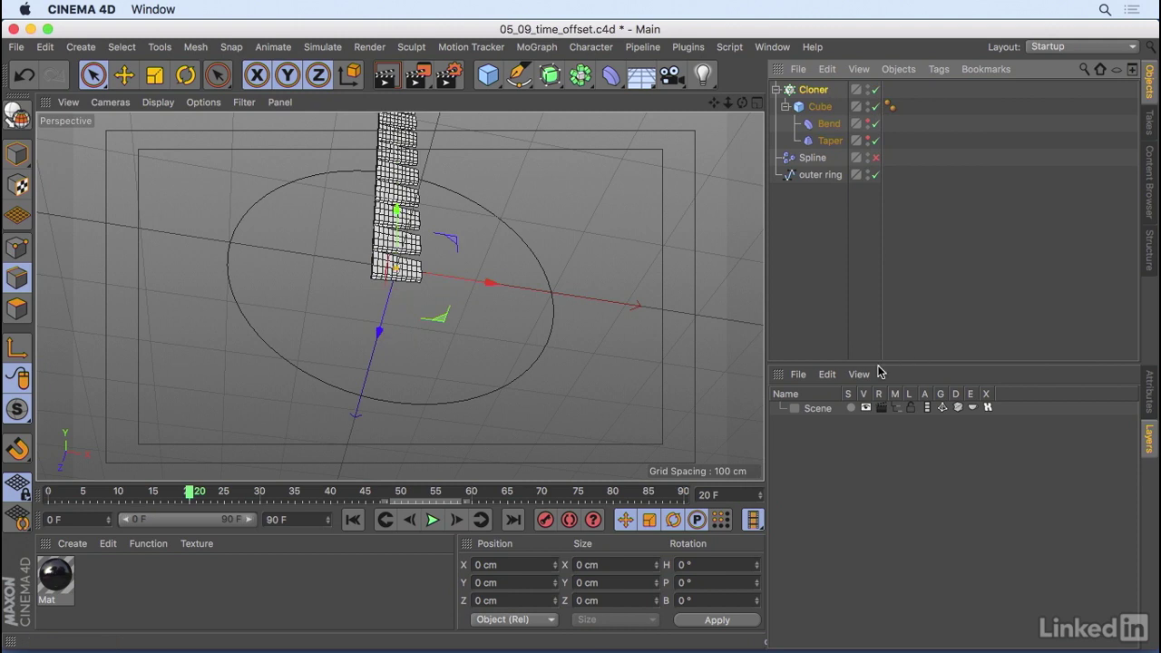
left_click(1147, 392)
scroll(1122, 475, "down", 5)
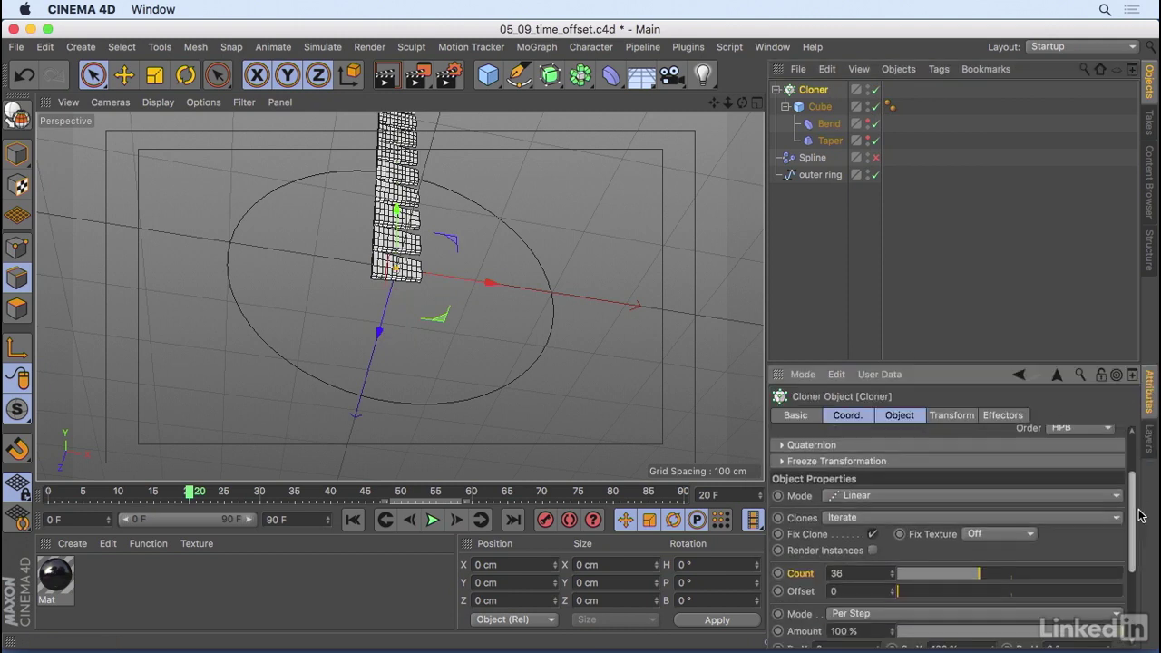
scroll(1122, 475, "up", 5)
left_click(815, 158)
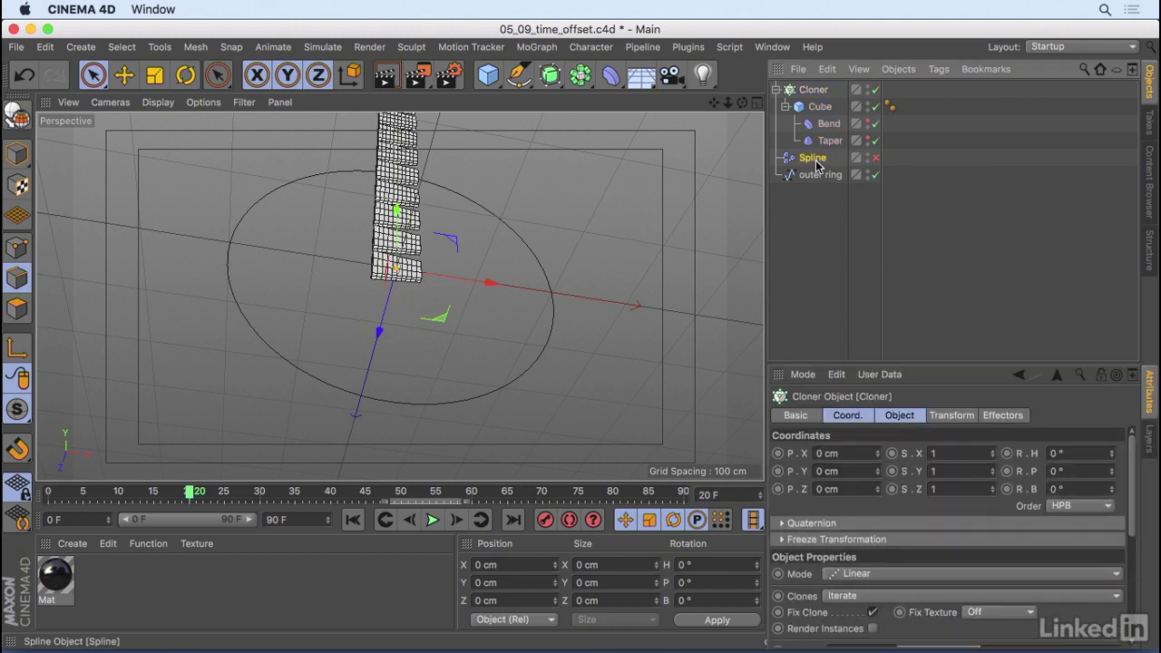
Enable the Spline effector on the outer ring, then play from frame 0 and stop at frame 28
left_click(875, 159)
left_click(807, 181)
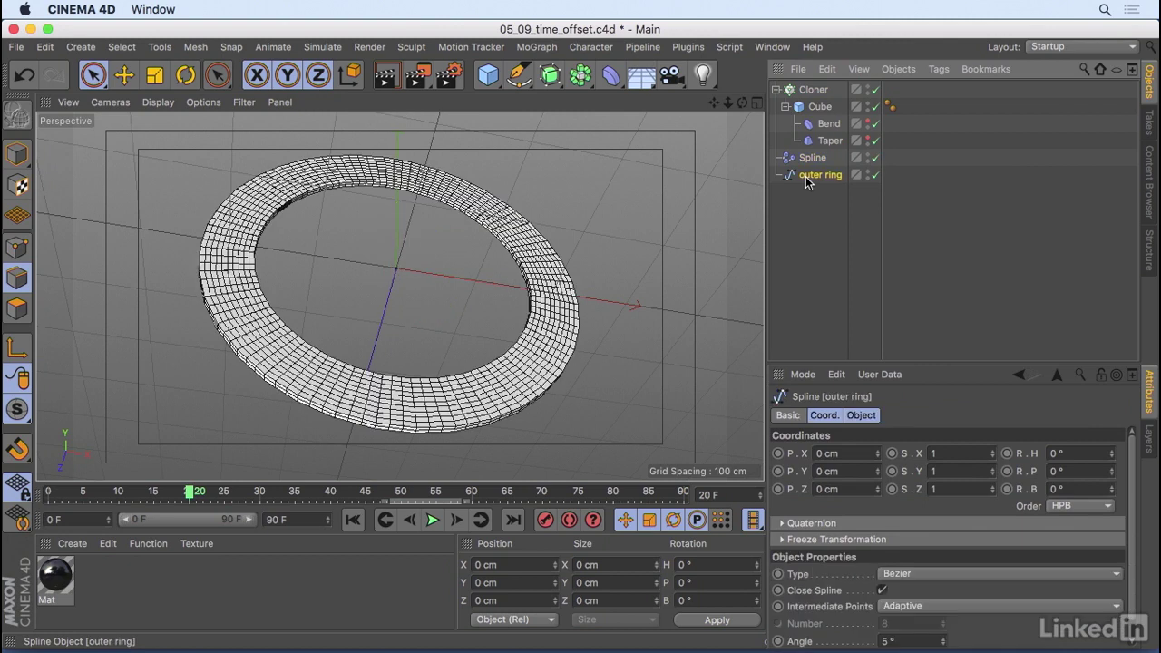
left_click(352, 523)
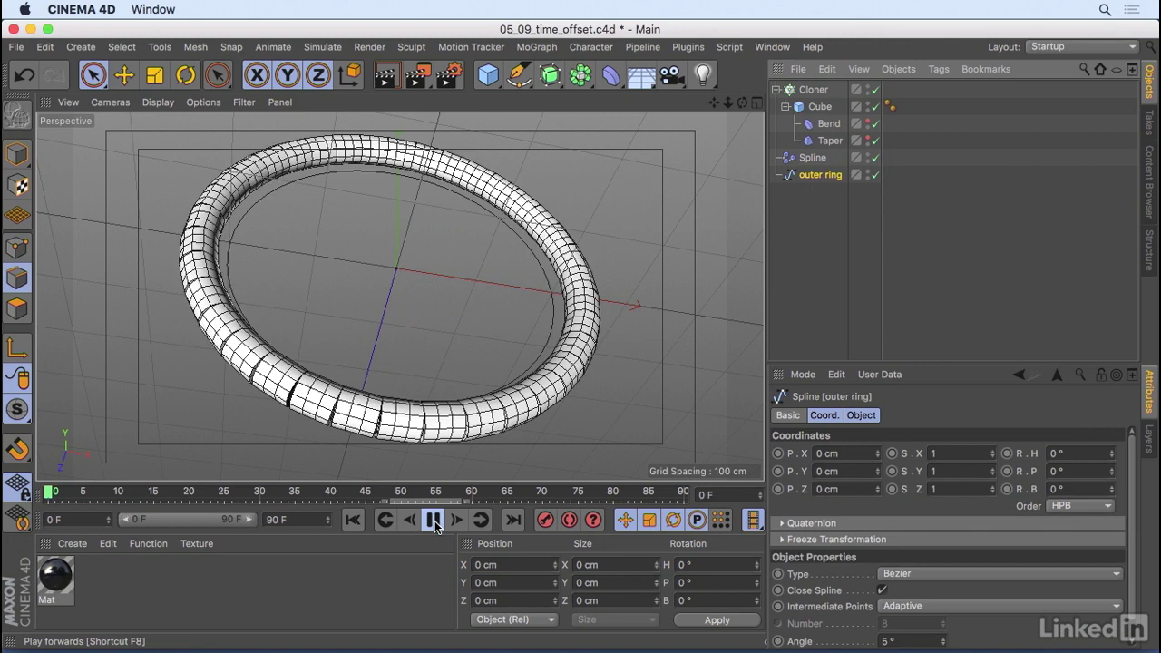
left_click(434, 521)
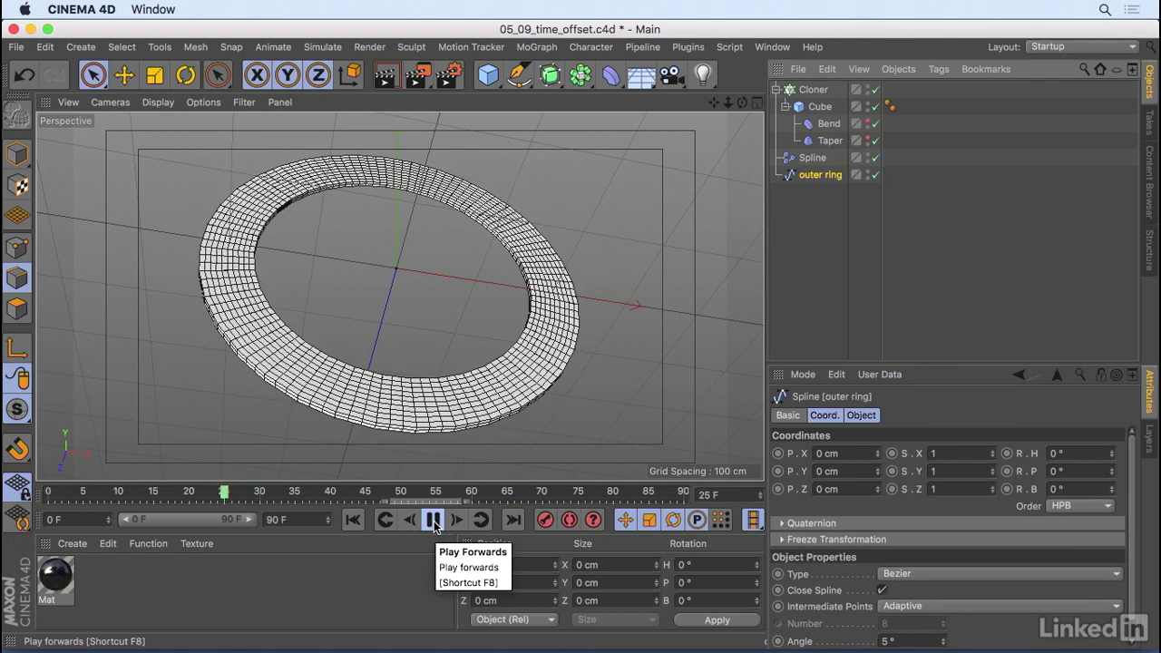
left_click(433, 520)
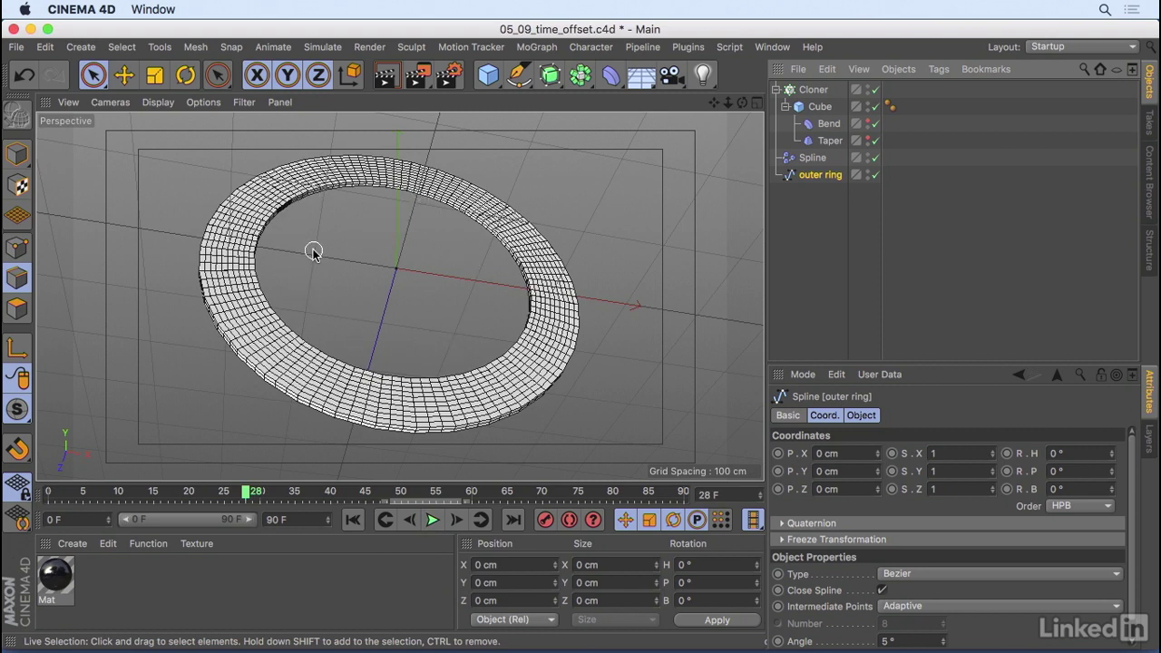
Add a MoGraph Step effector to the Cloner and enlarge the Attributes panel
left_click(814, 91)
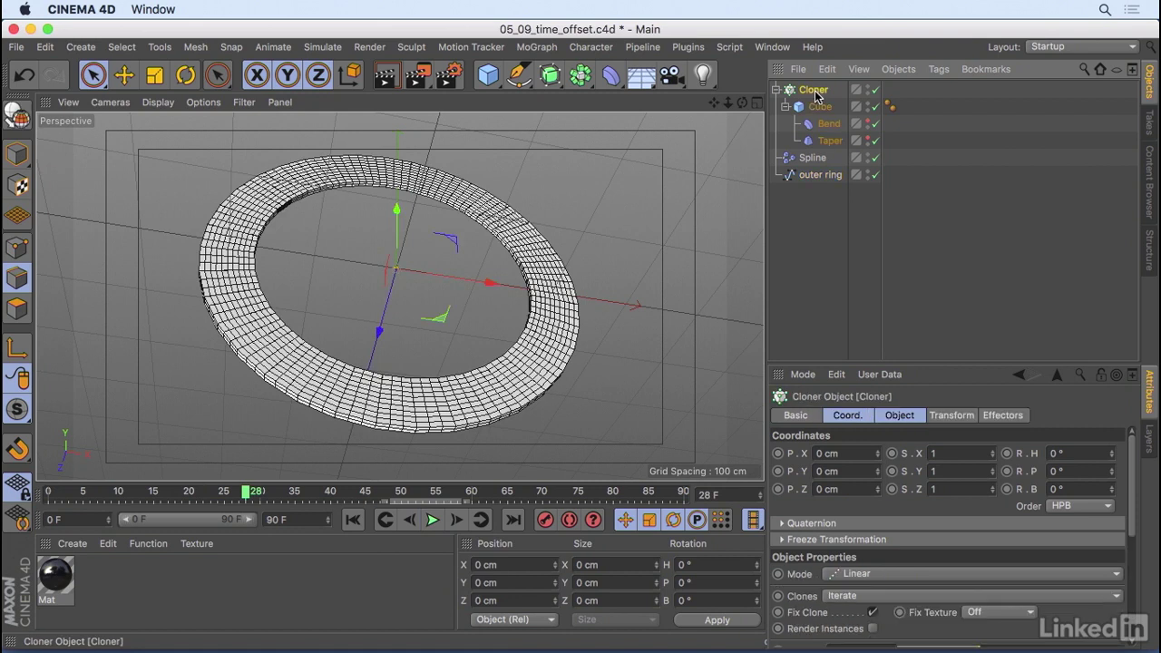
left_click(537, 47)
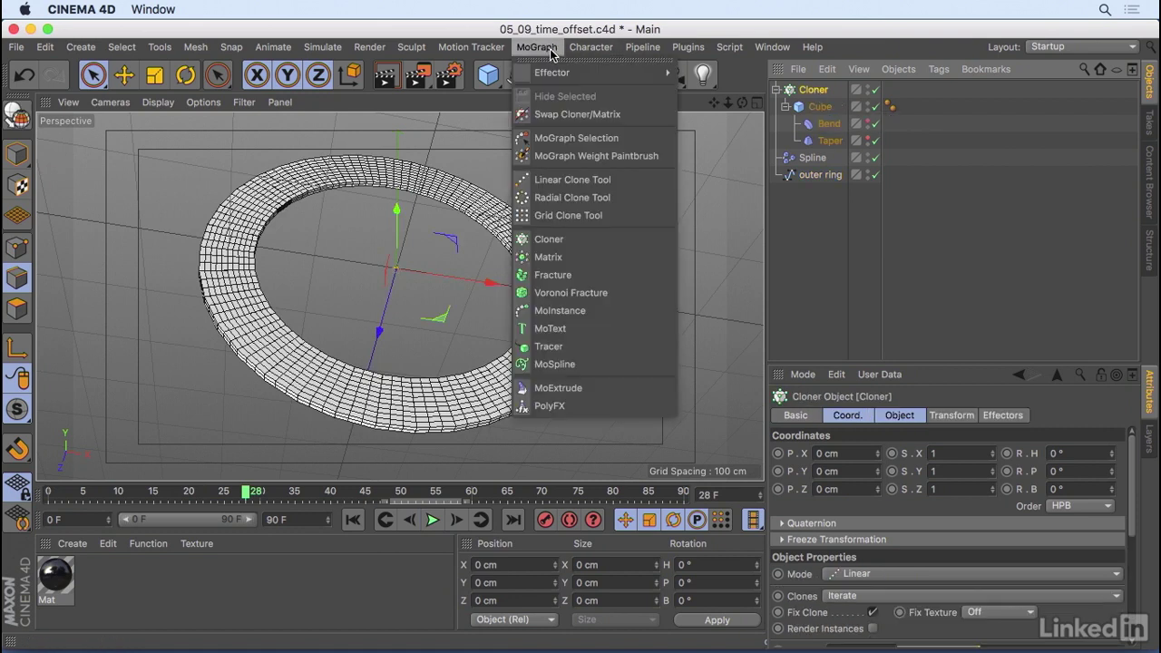
mouse_move(581, 78)
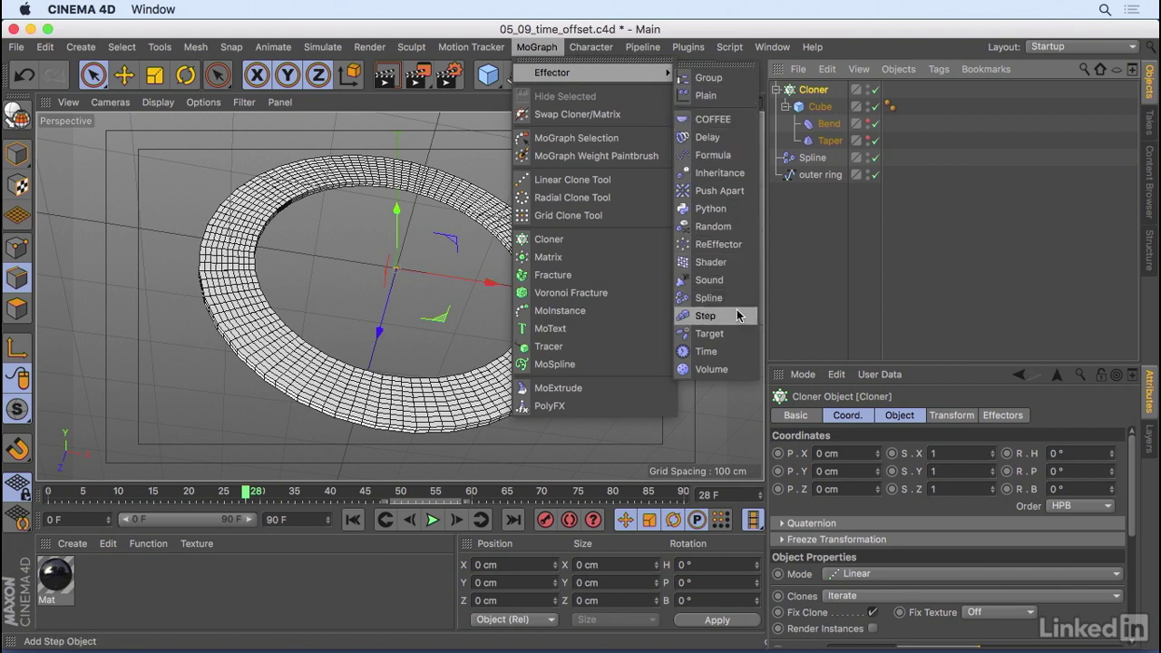
left_click(705, 316)
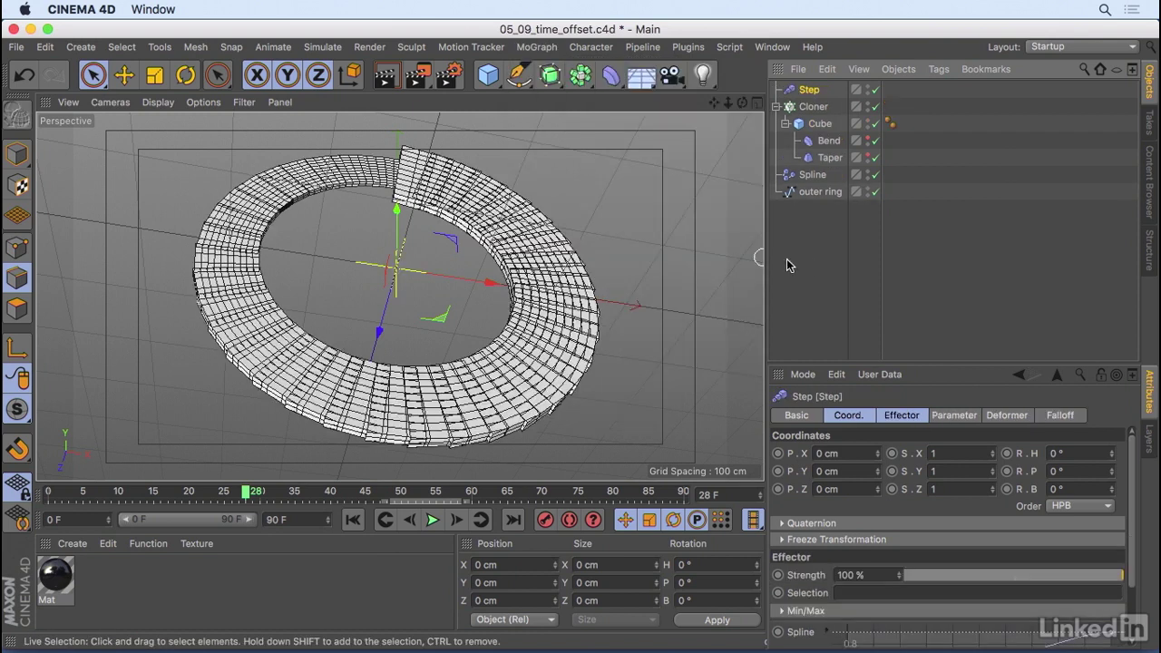
left_click_drag(913, 363, 912, 223)
Turn off the Step effector's scaling and check the Bend deformer's settings
left_click(959, 266)
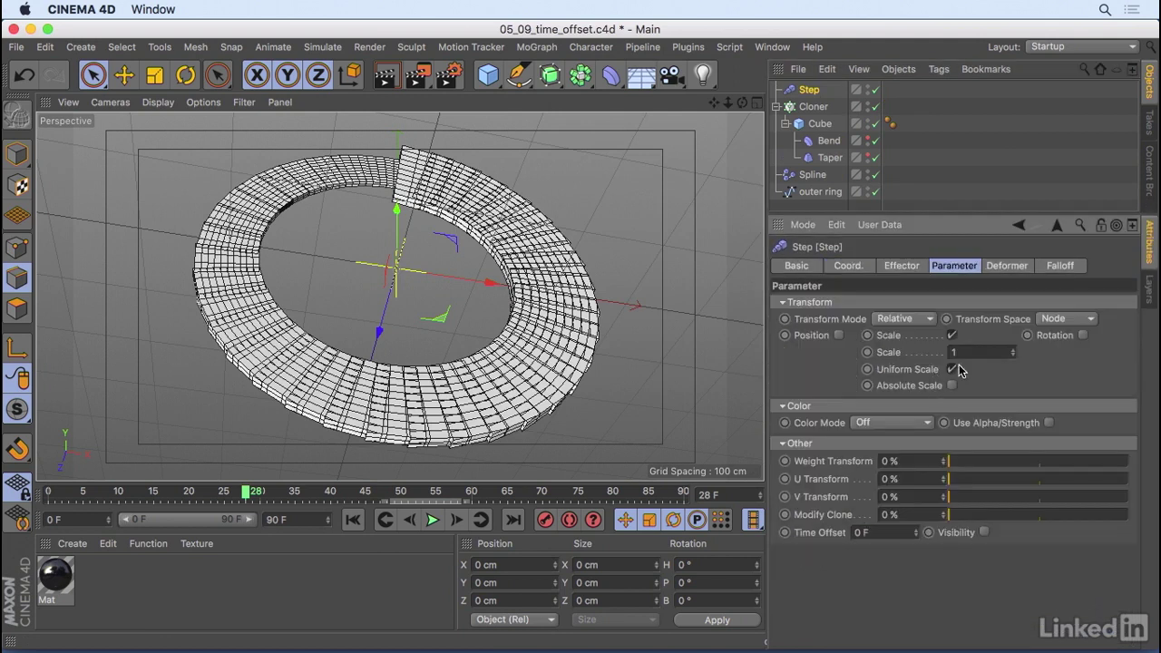
left_click(952, 336)
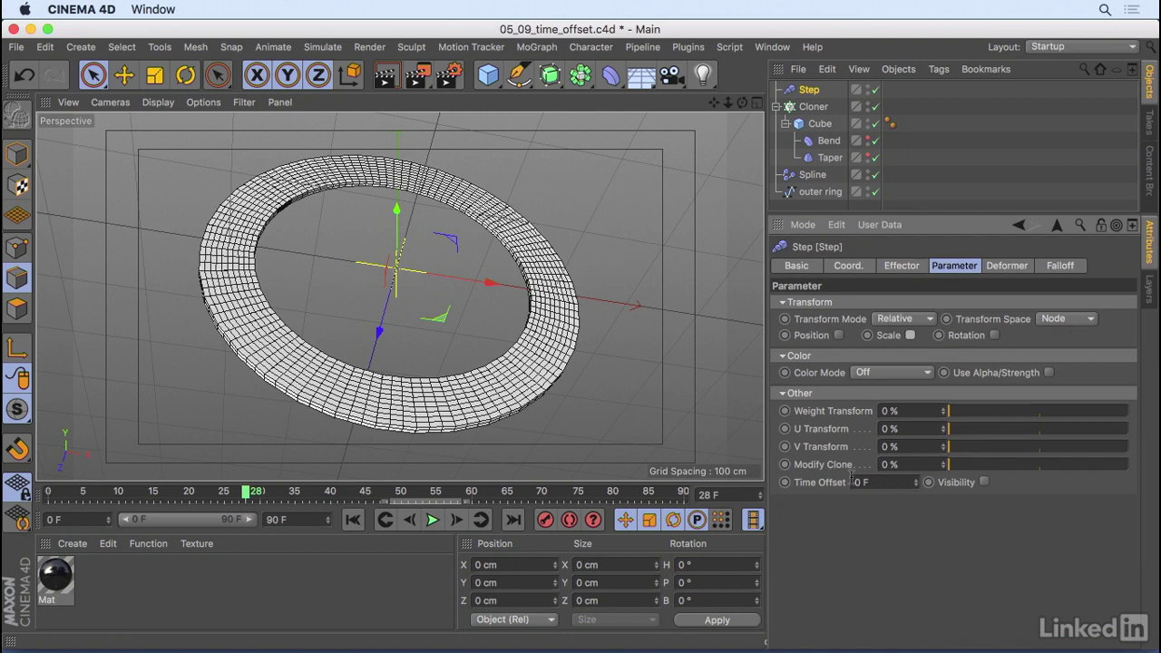
left_click(827, 142)
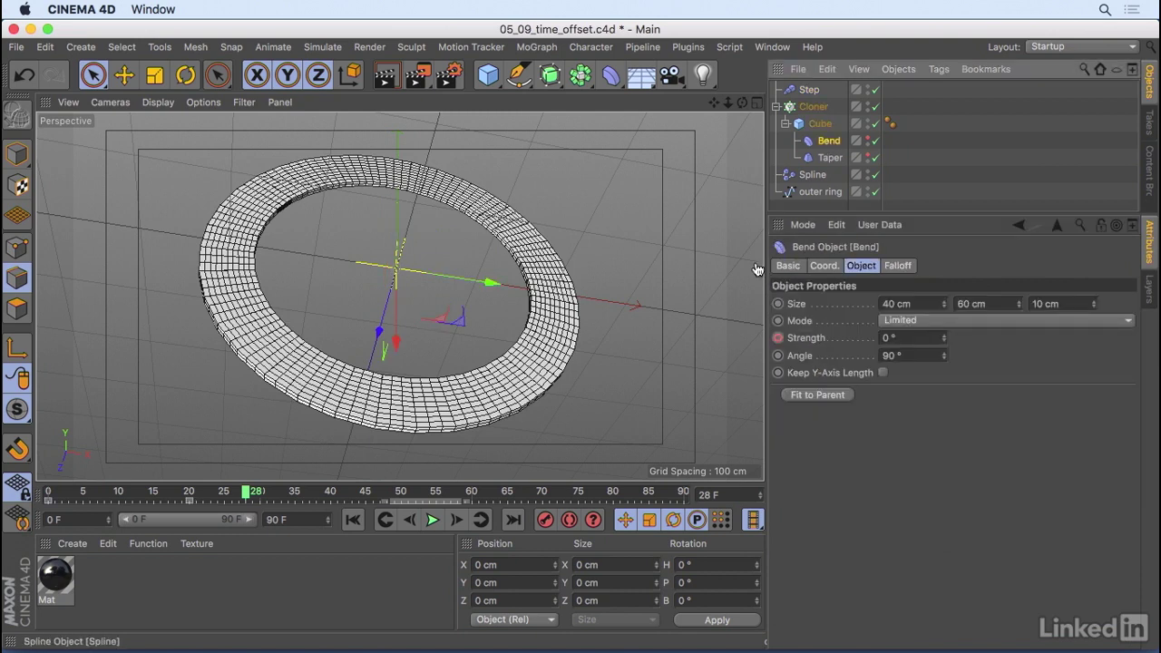
left_click(189, 494)
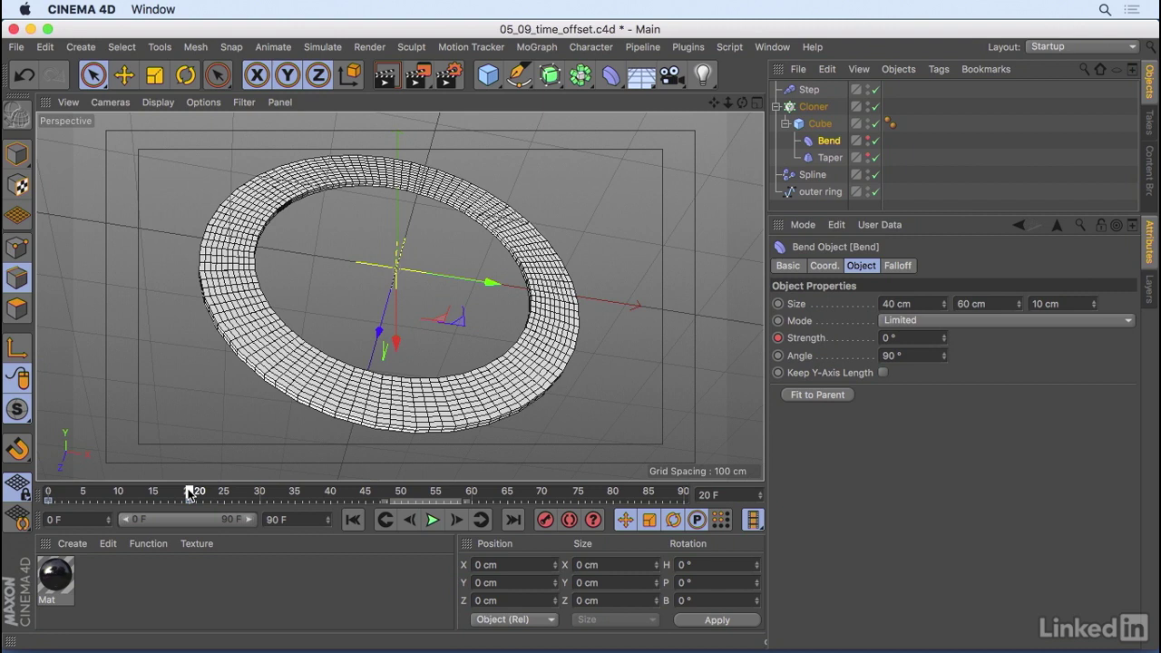
left_click(810, 91)
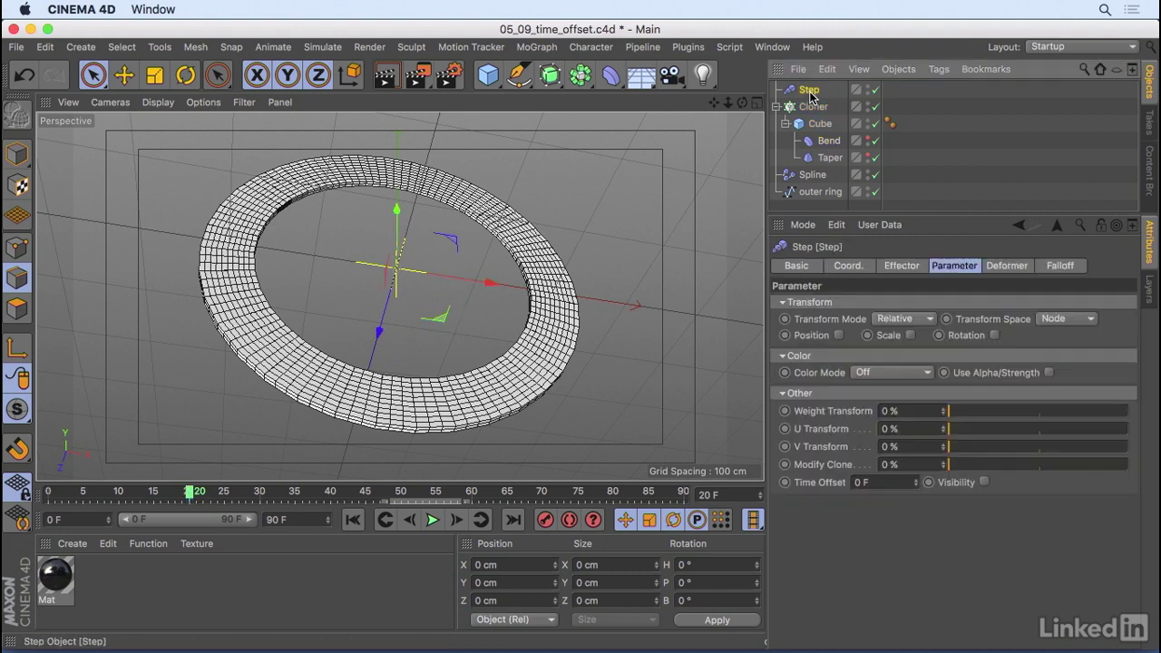
left_click_drag(825, 213, 828, 305)
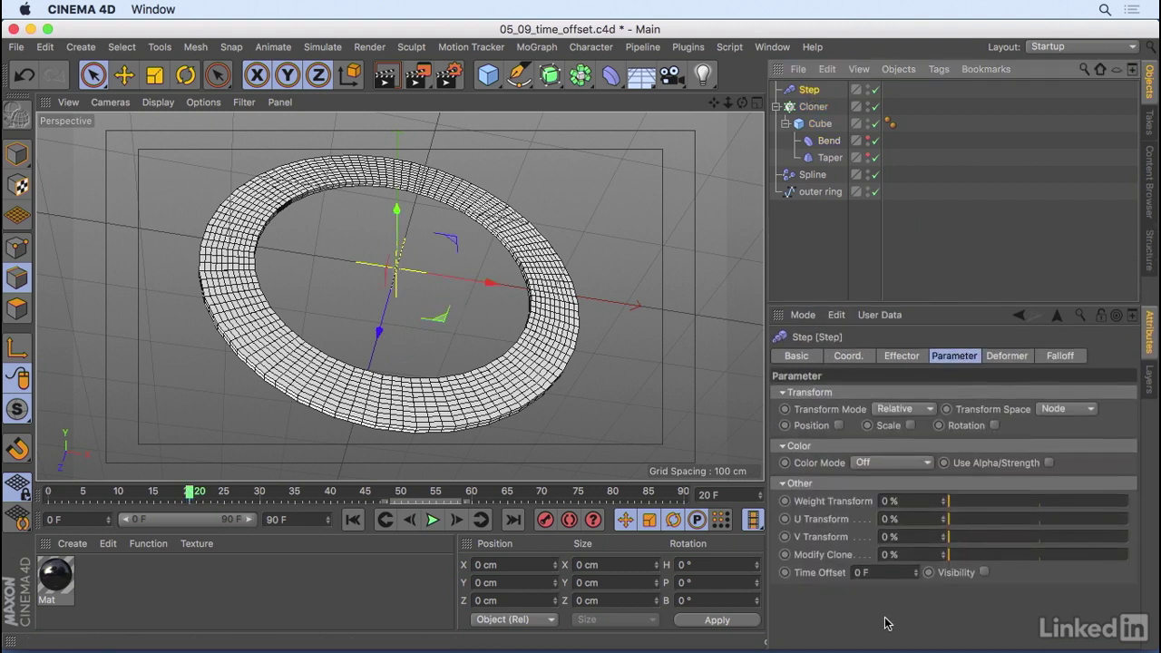
Set Step's Time Offset to 40 F and move Step below outer ring
left_click(885, 572)
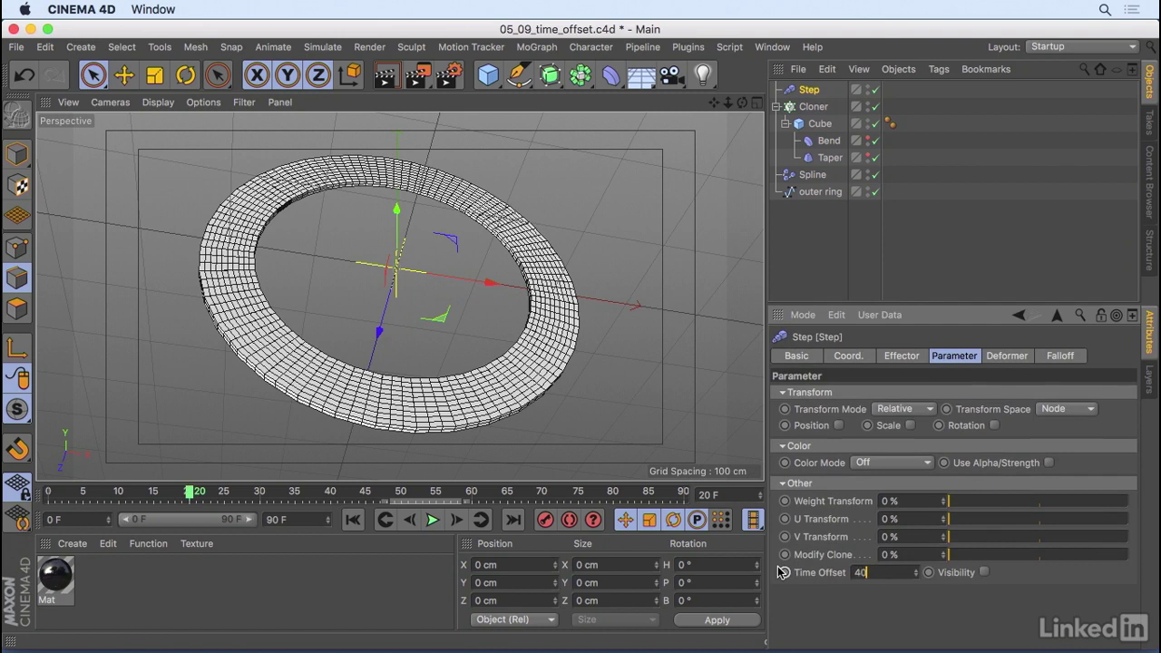
key("Return")
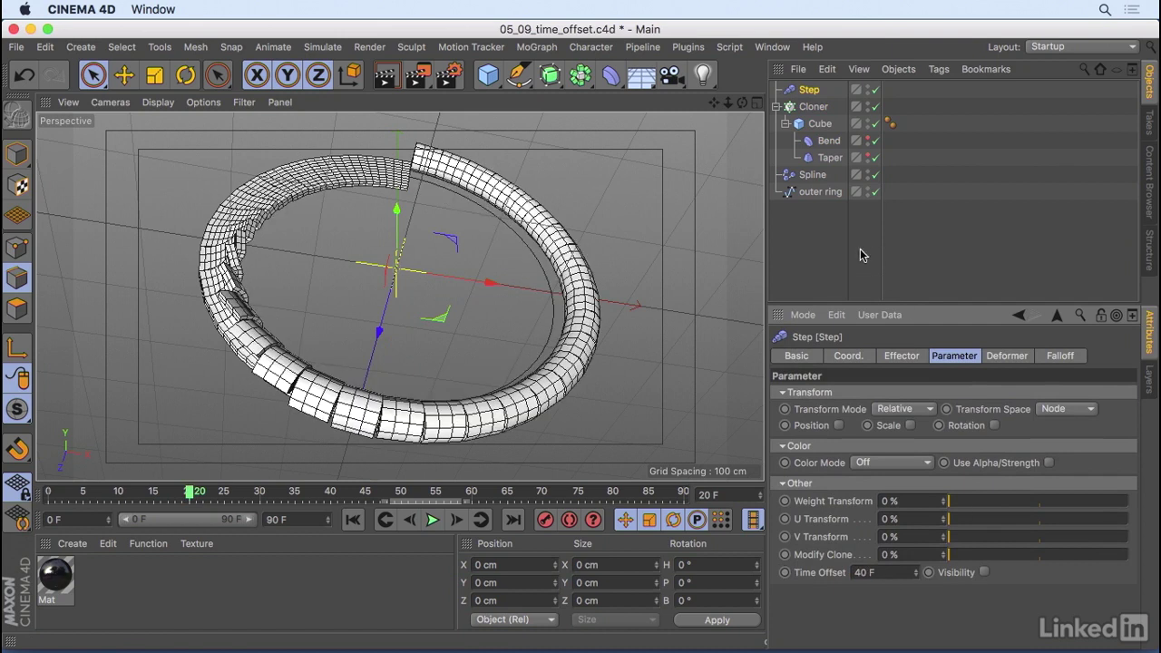
left_click(799, 70)
left_click(801, 72)
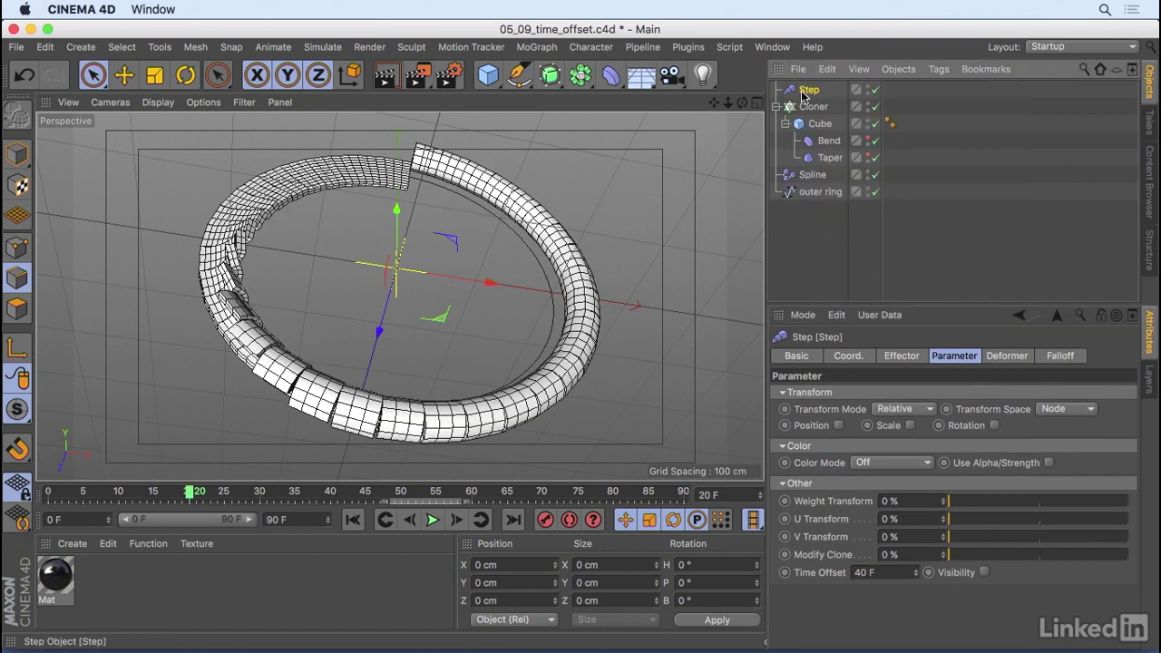
left_click_drag(810, 262, 819, 254)
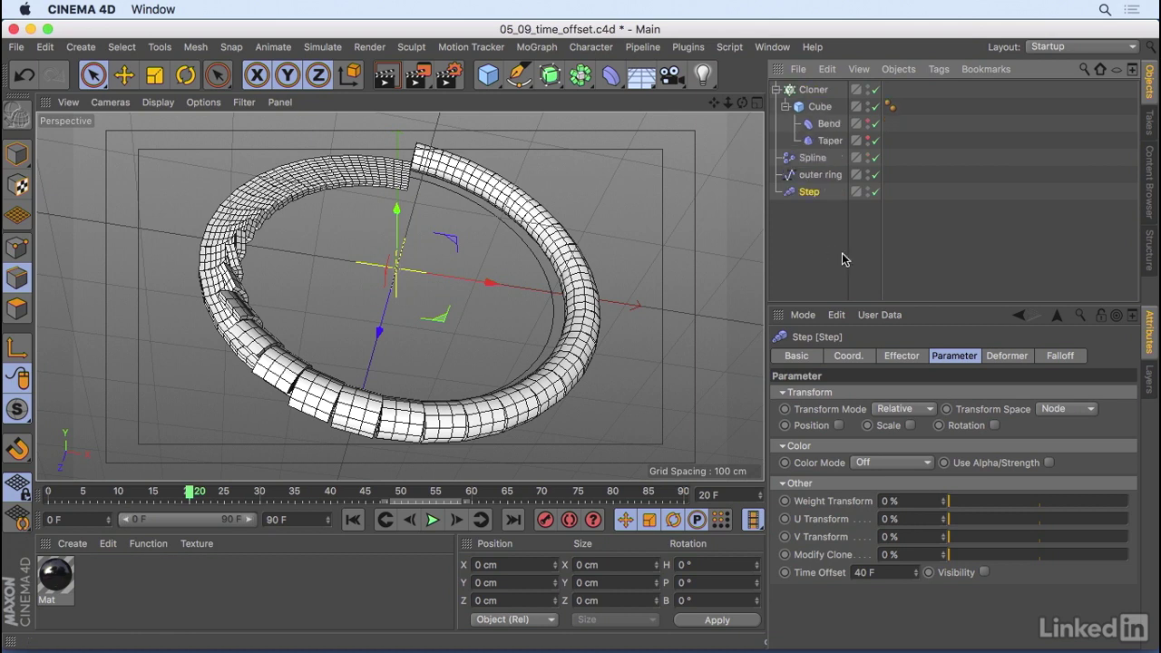
Preview the cascade from frame 0, then scrub back to frame 27 to inspect it
left_click(354, 519)
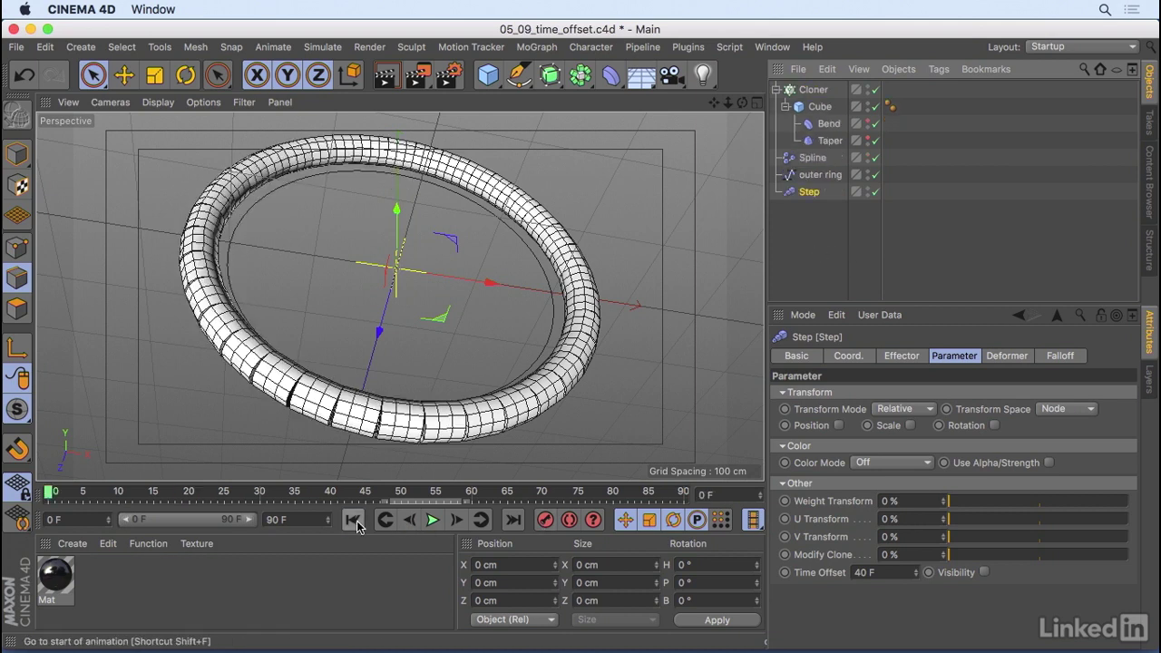
left_click(433, 523)
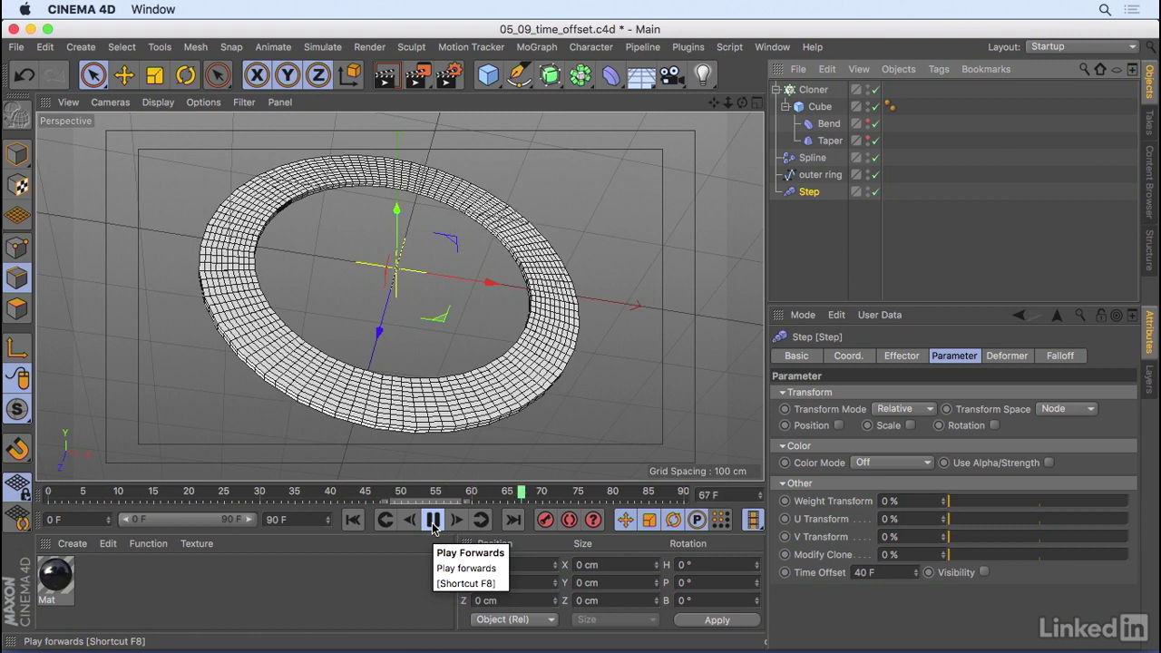
left_click(433, 528)
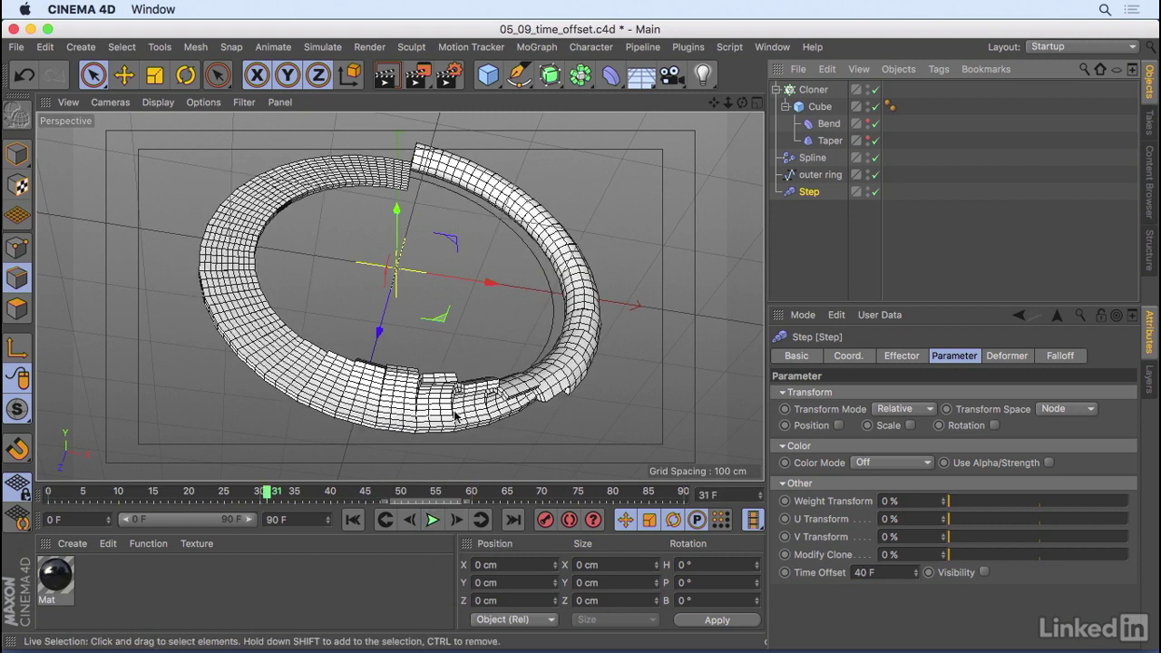
left_click_drag(273, 492, 45, 498)
left_click(814, 158)
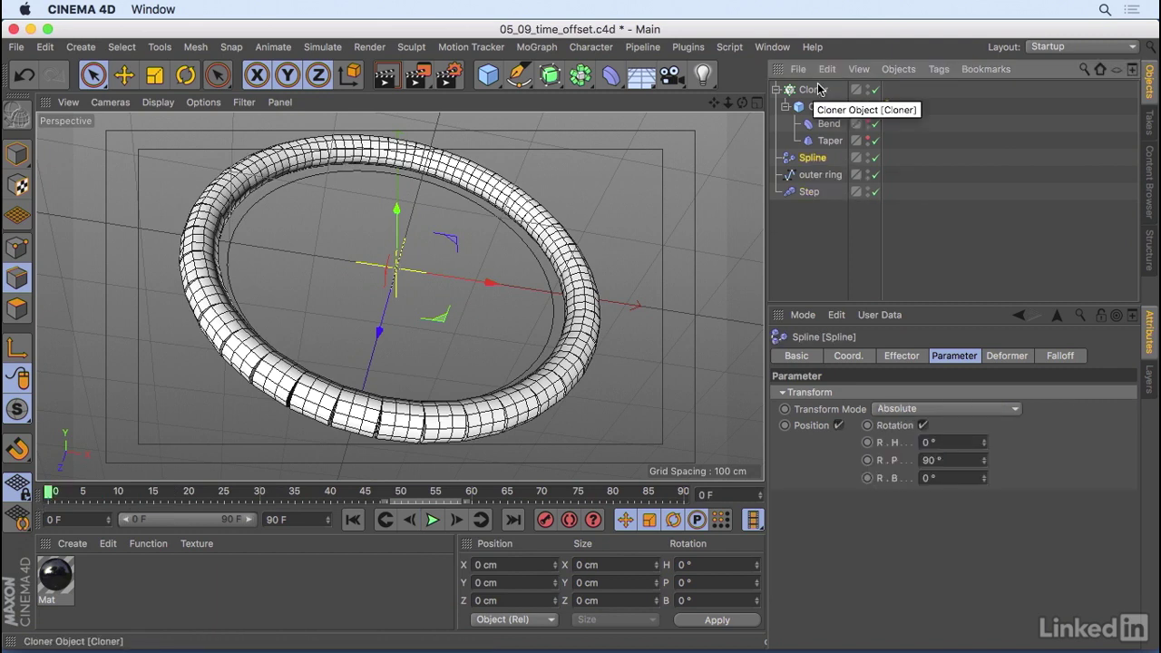
Keyframe the Spline effector's End at 100% on frame 60 and 0% on frame 0, then play
left_click(916, 358)
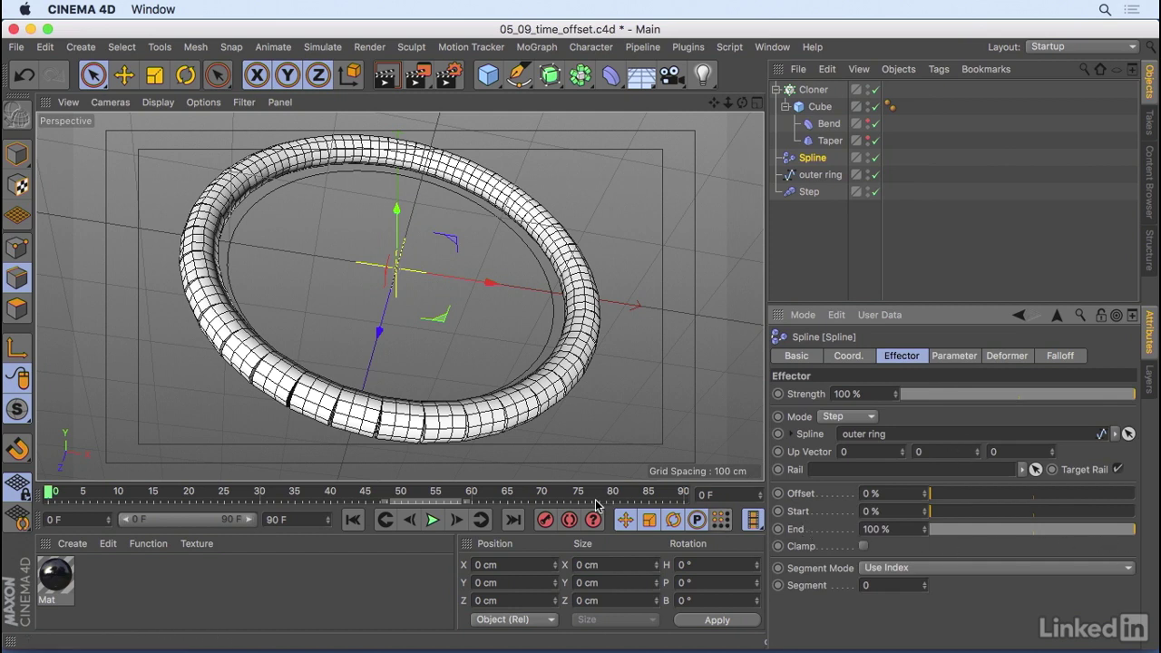
left_click(472, 495)
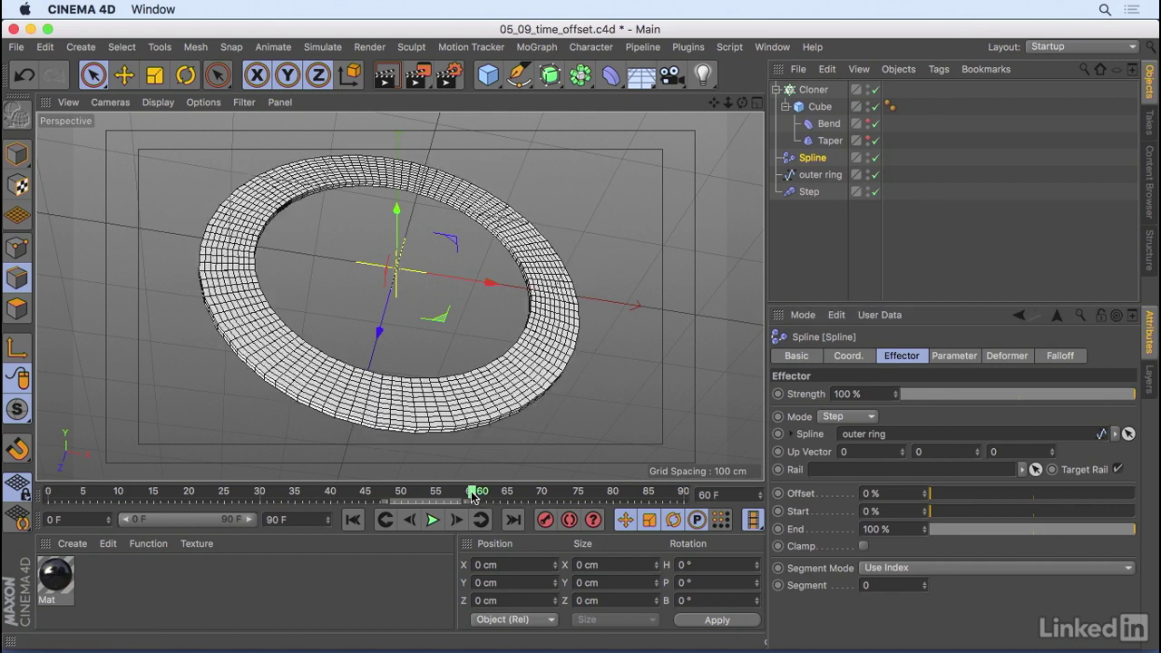
left_click(778, 529)
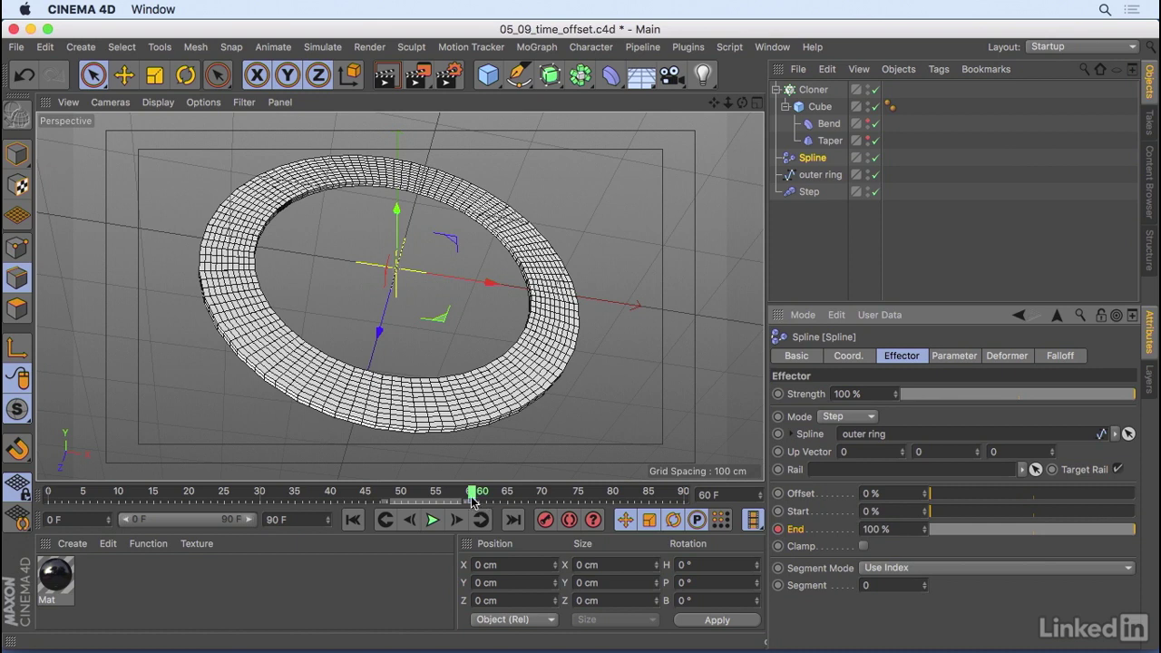
left_click(351, 524)
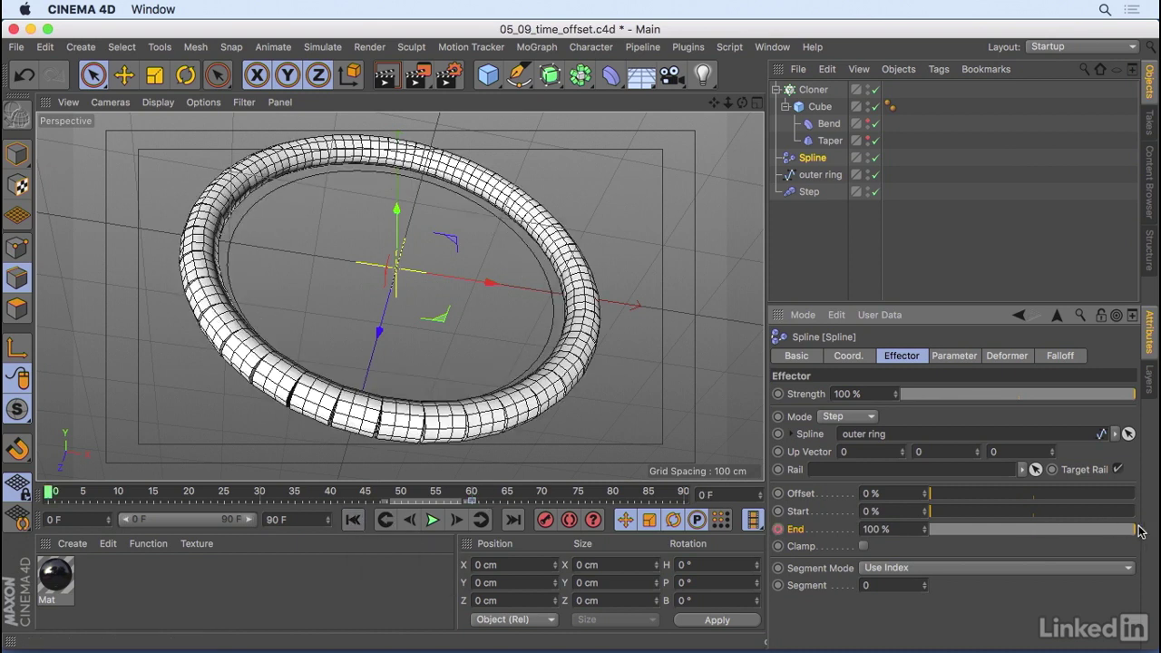
left_click_drag(1128, 533, 885, 535)
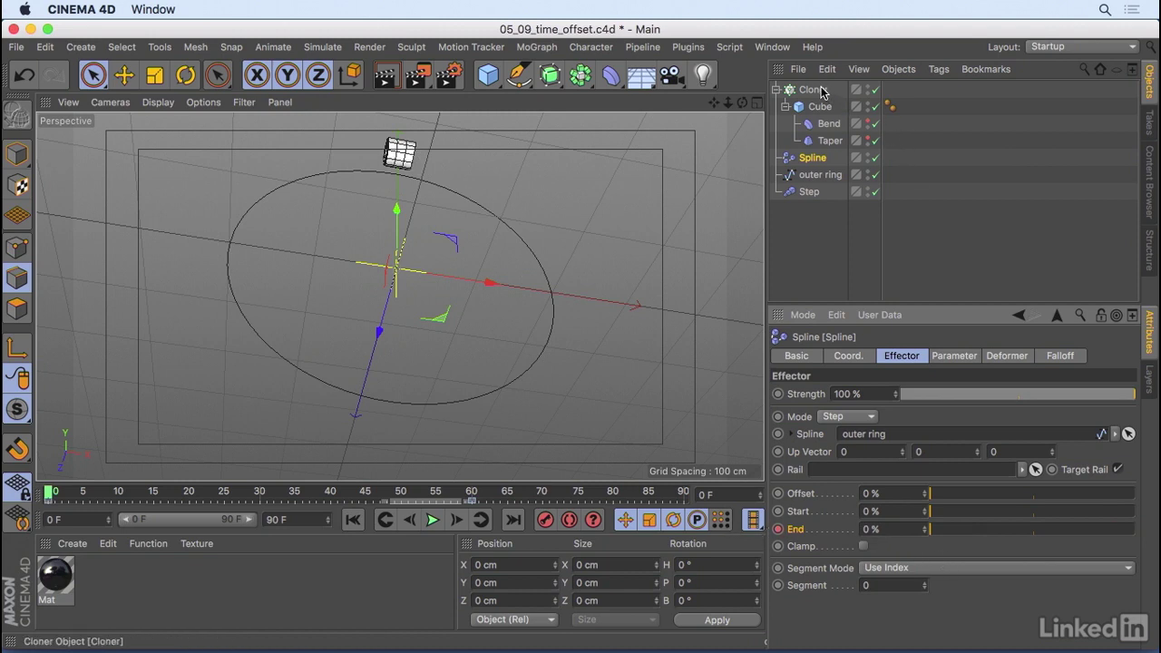
left_click(432, 520)
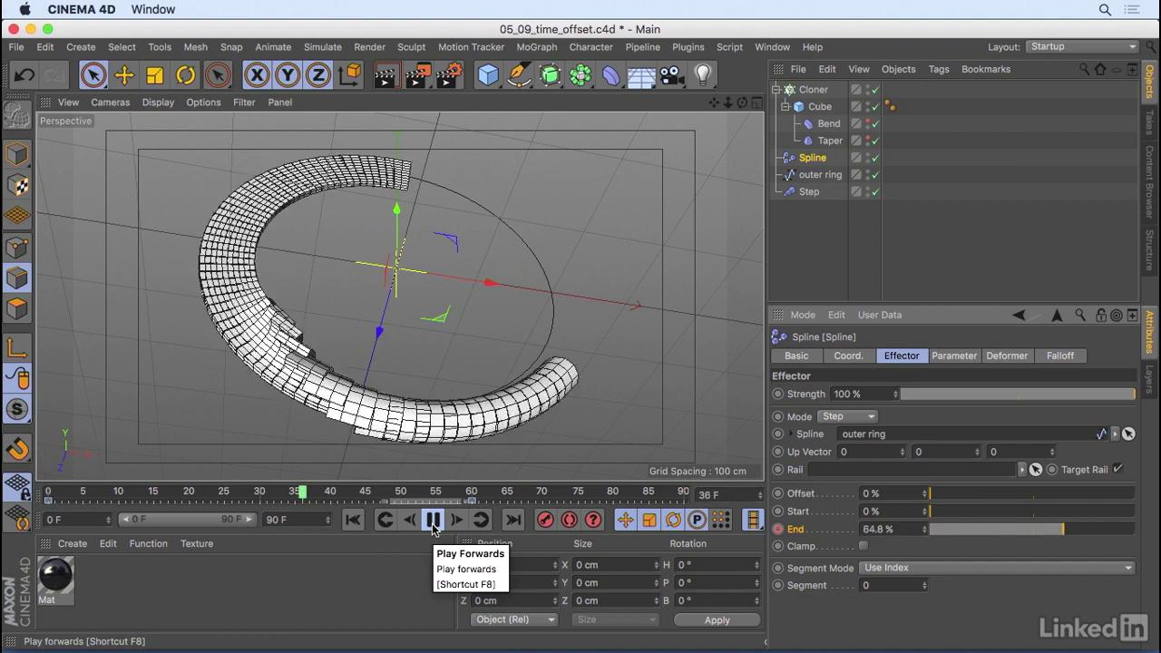
left_click(433, 520)
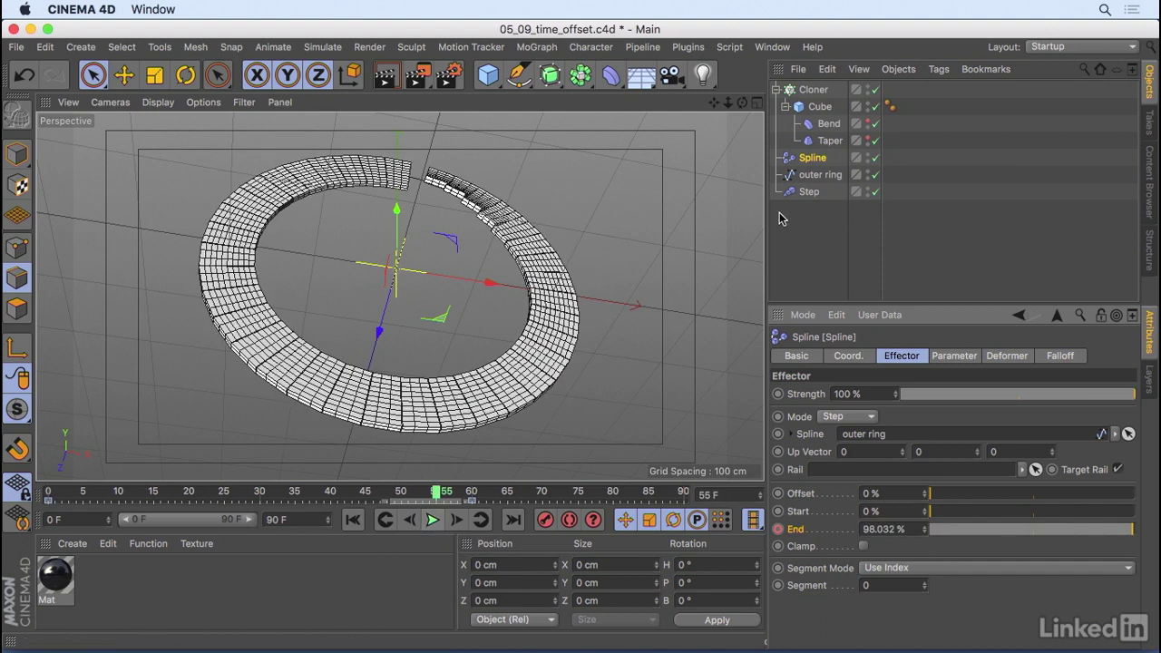
left_click(812, 90)
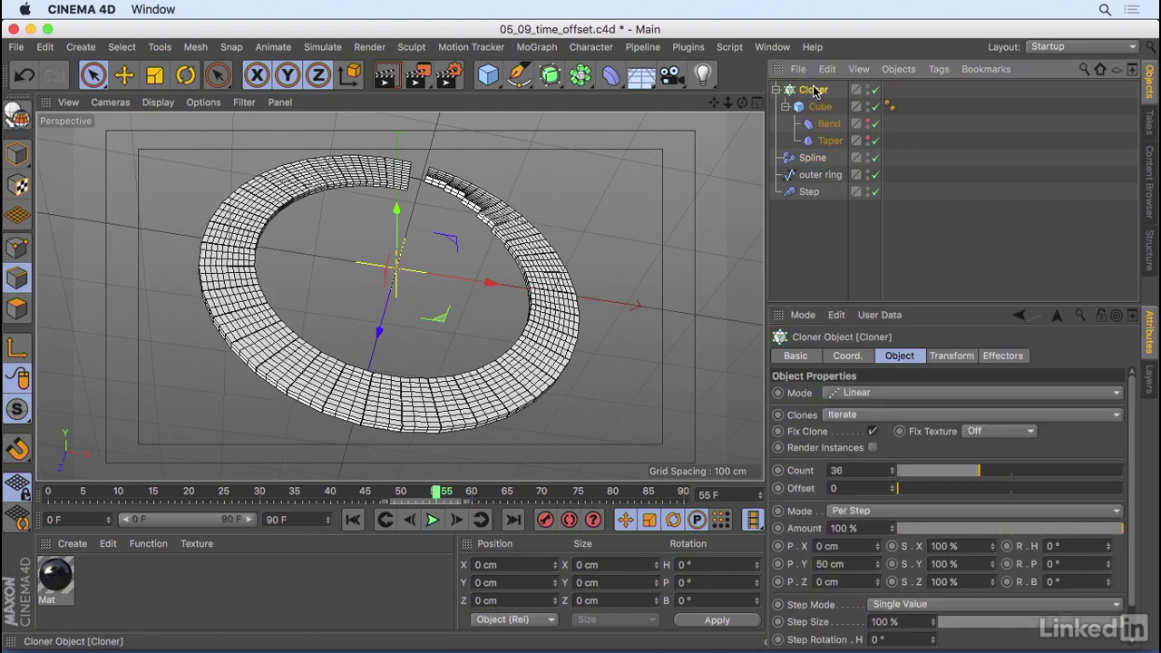
Keyframe the Cloner Count at 36 on frame 60 and 1 on frame 0, then play
left_click(471, 492)
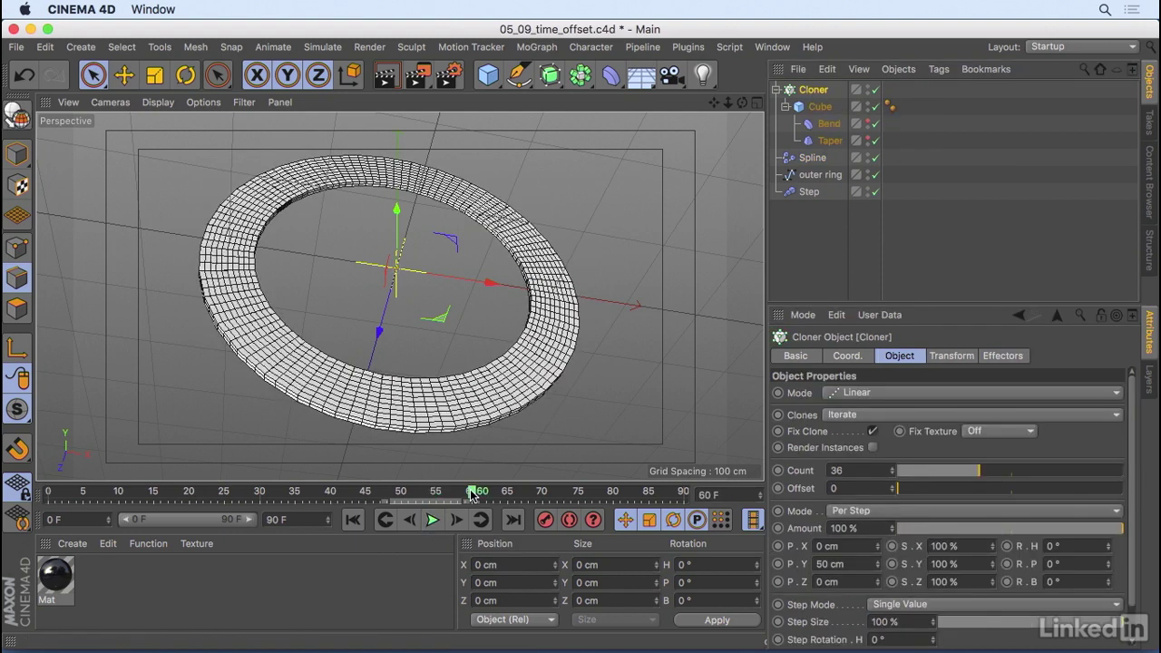
left_click(778, 470)
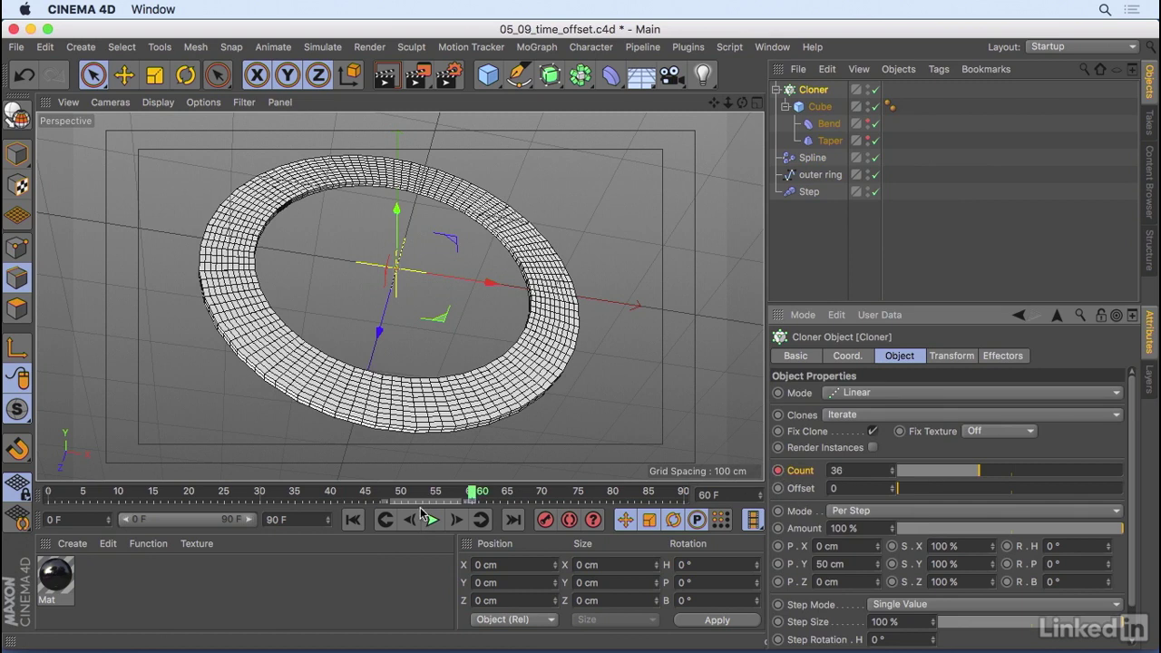
left_click(353, 519)
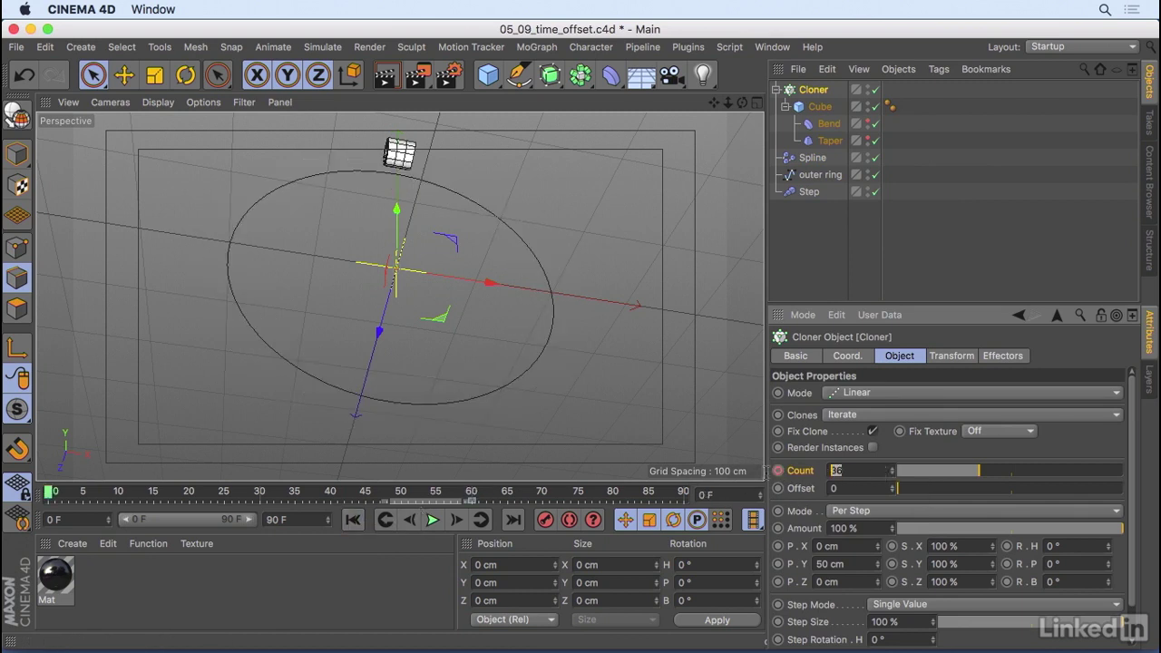
key("Return")
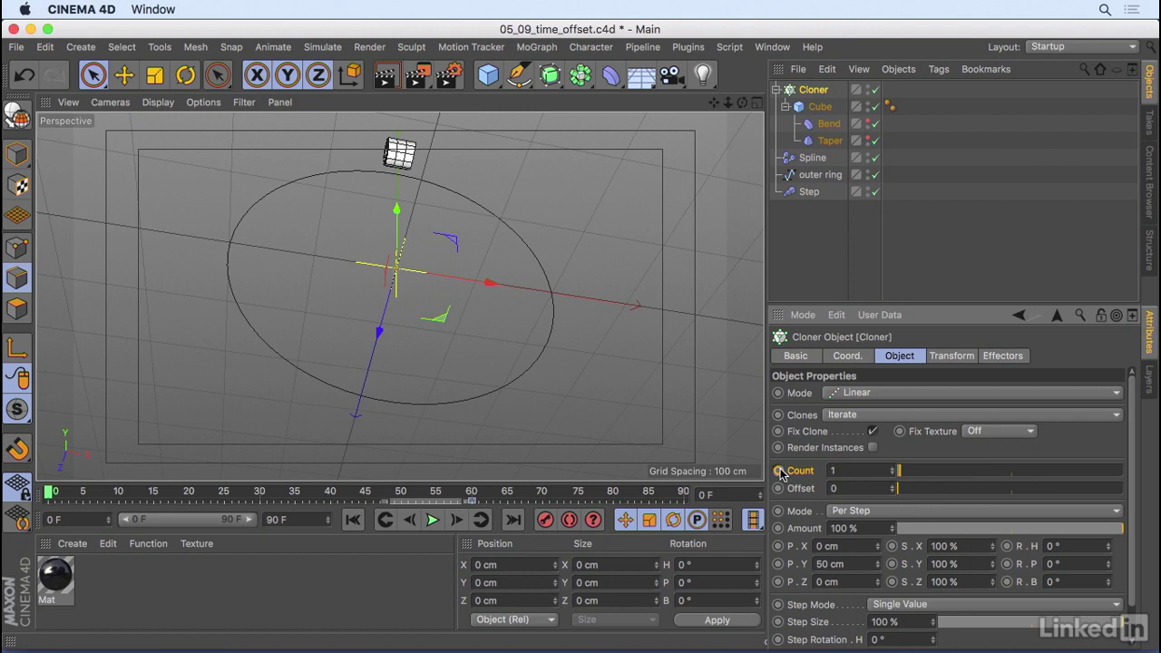
left_click(433, 520)
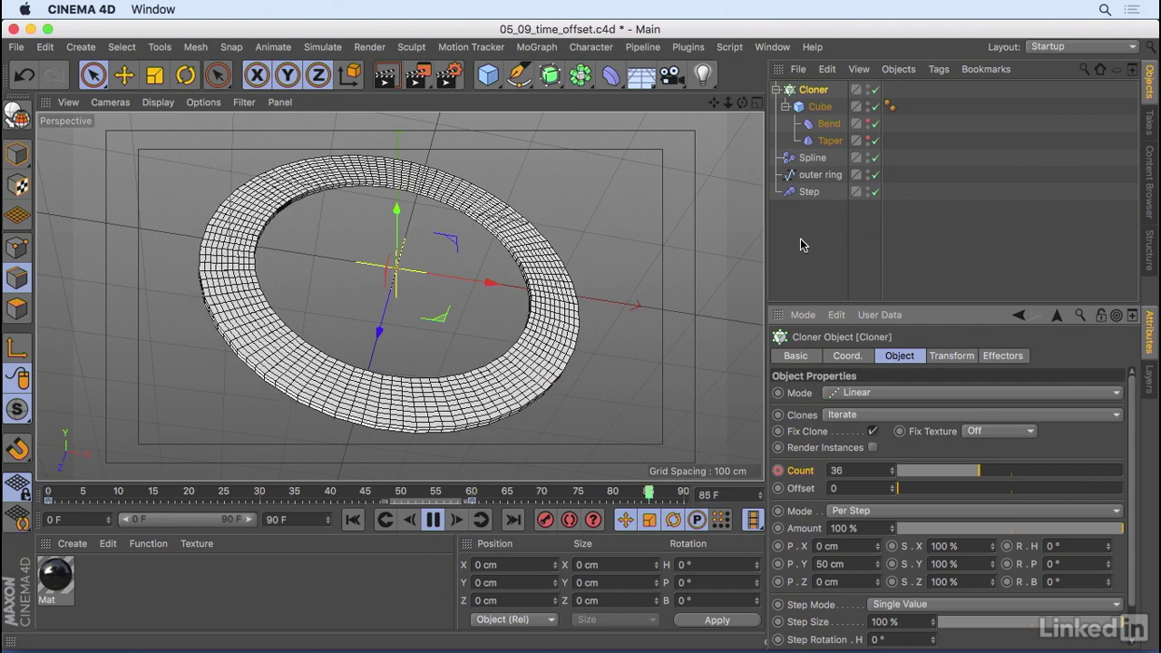
Stop playback, apply the Mat material to the Cloner, and render the viewport
left_click(433, 519)
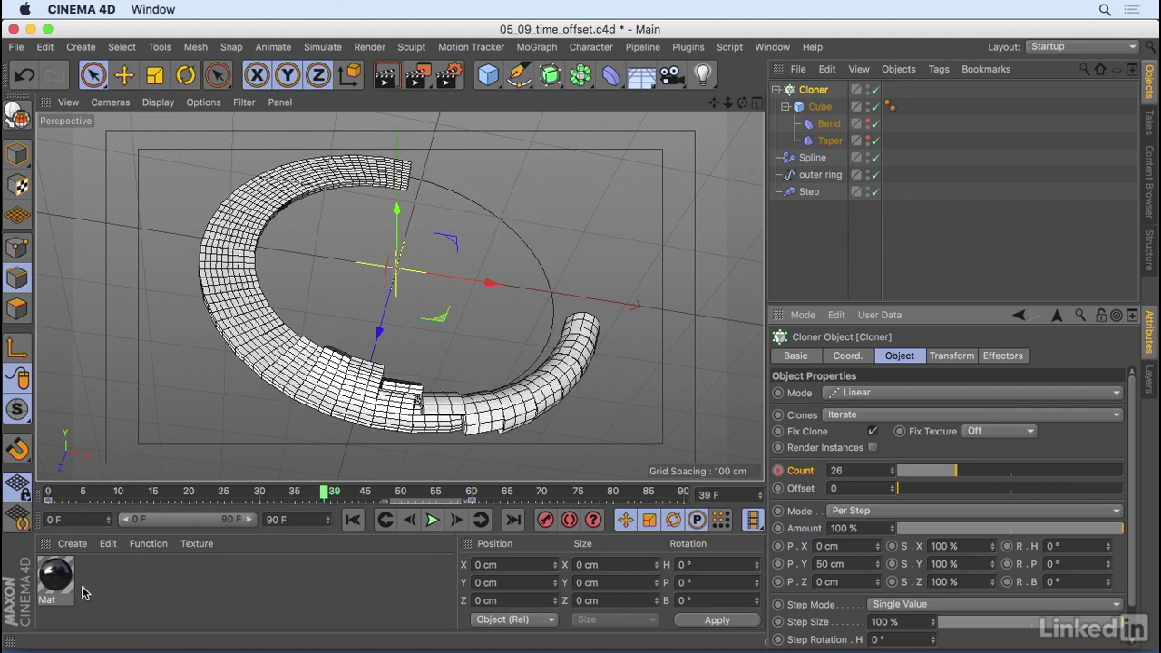
left_click_drag(68, 588, 346, 396)
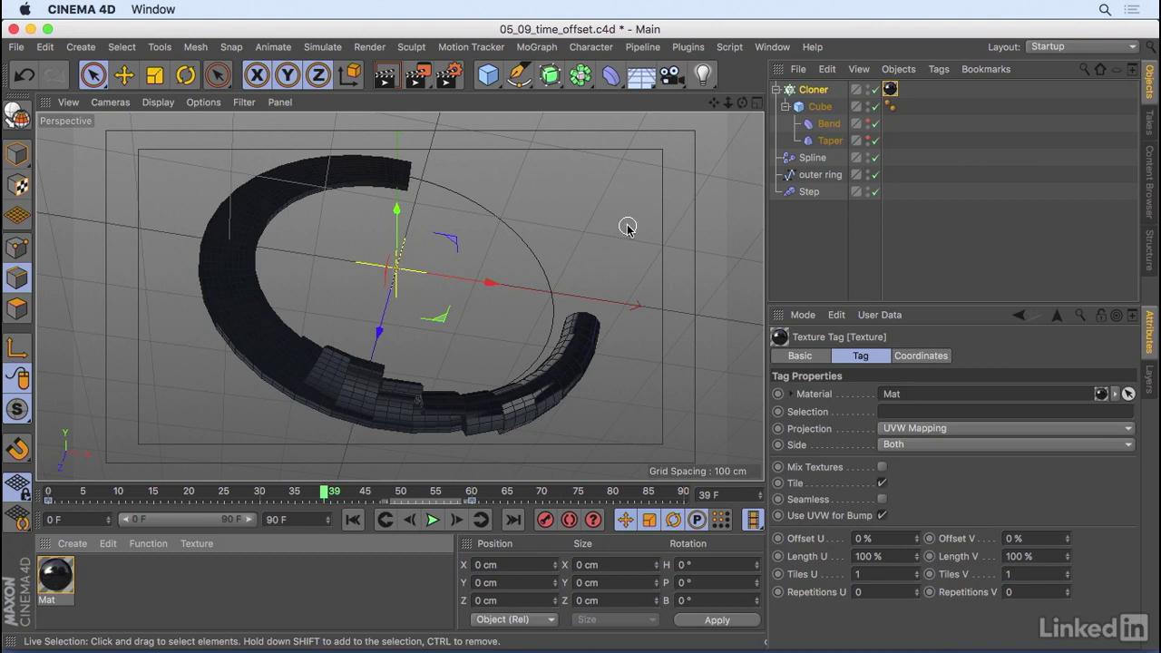
key("ctrl+r")
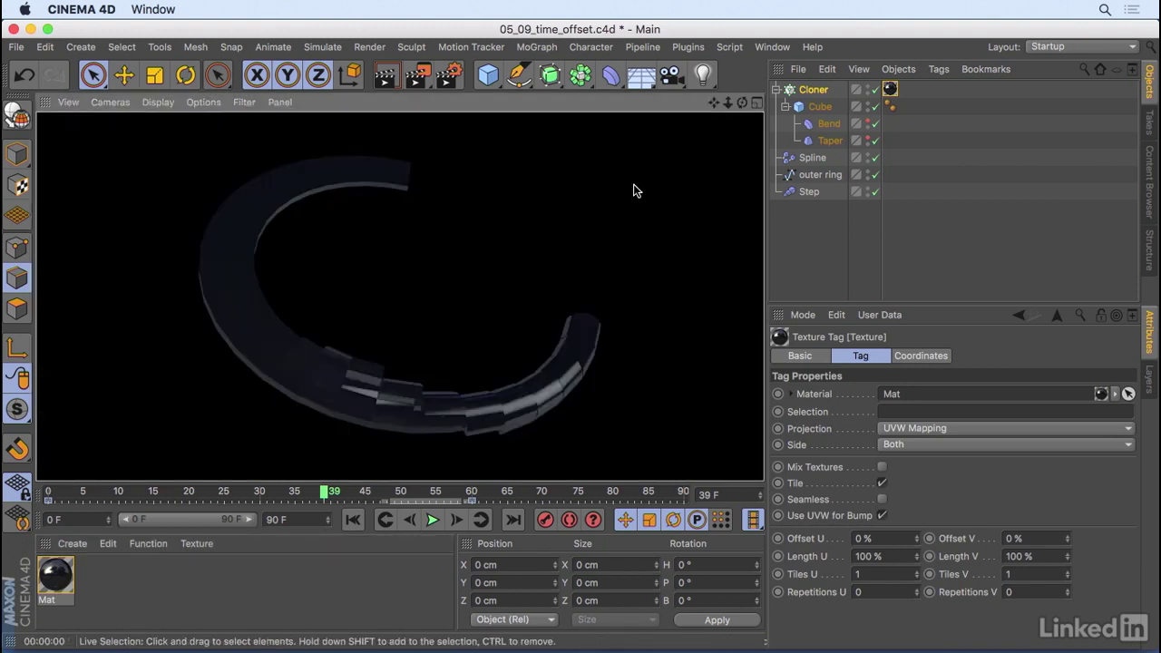